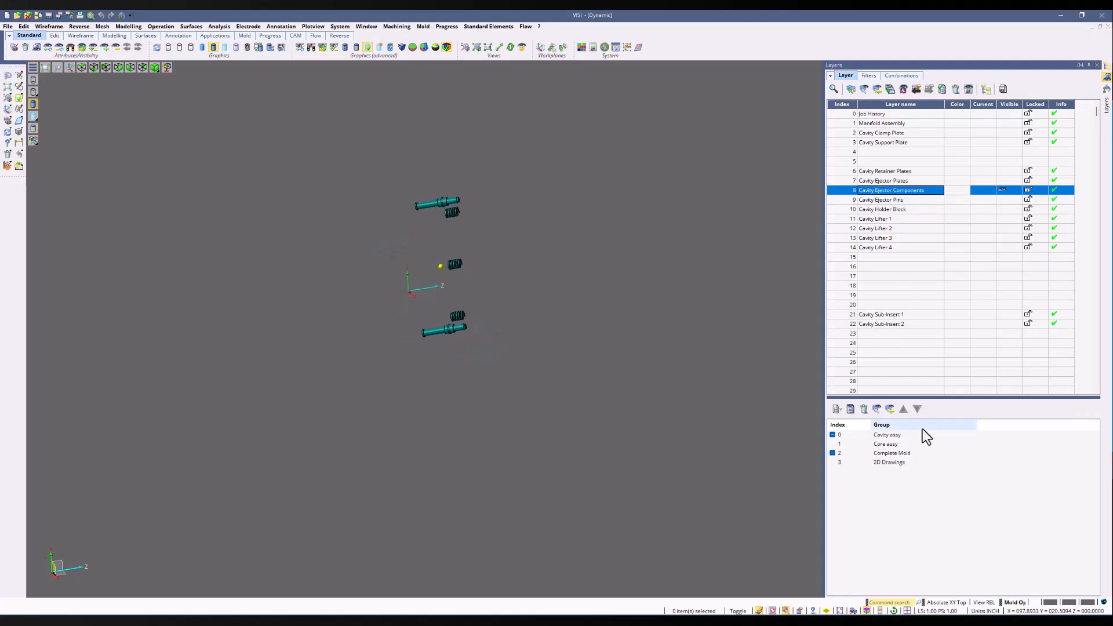
left_click_drag(887, 462, 893, 451)
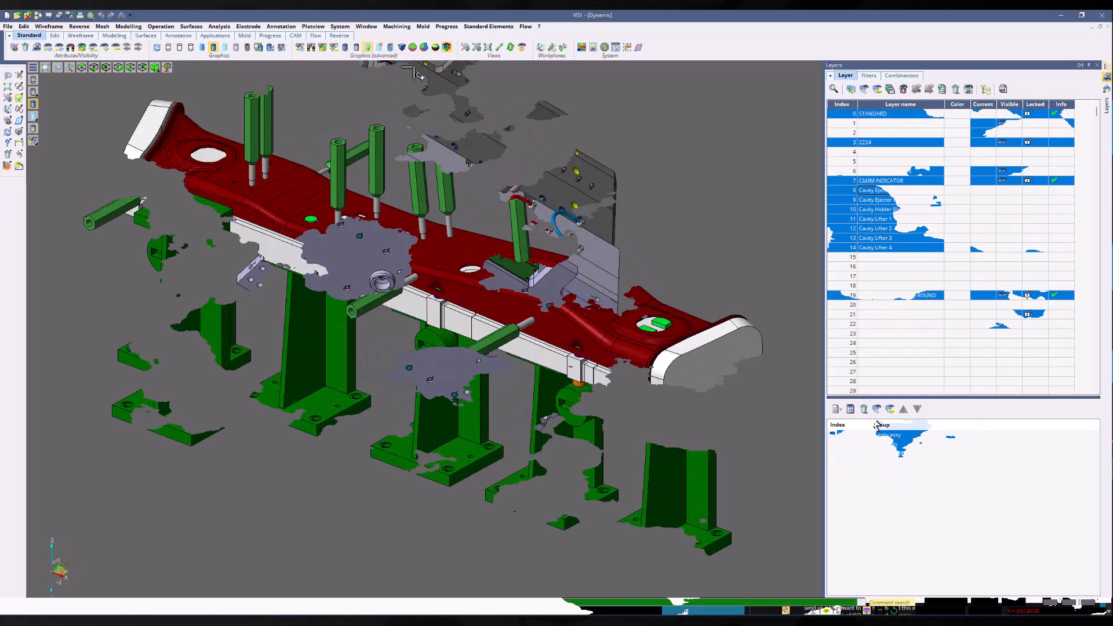
- Isolate the red sheet-metal part as the only visible entity of the fixture assembly
left_click(266, 199)
right_click(623, 140)
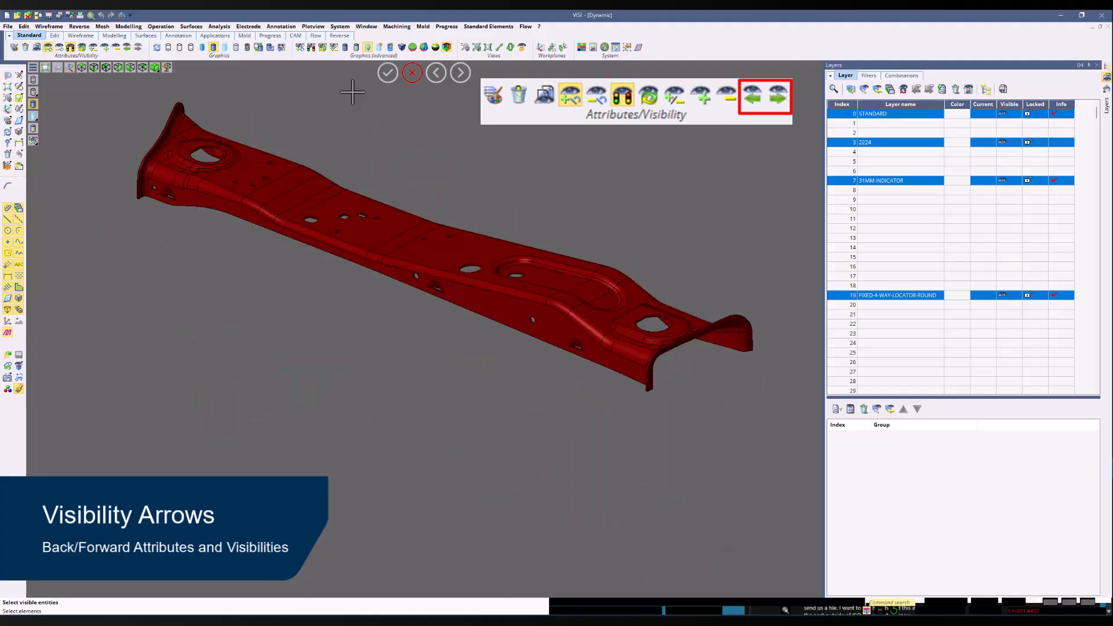
- Add the hidden white fixture blocks under the far half of the red part to the visible entities
left_click(104, 47)
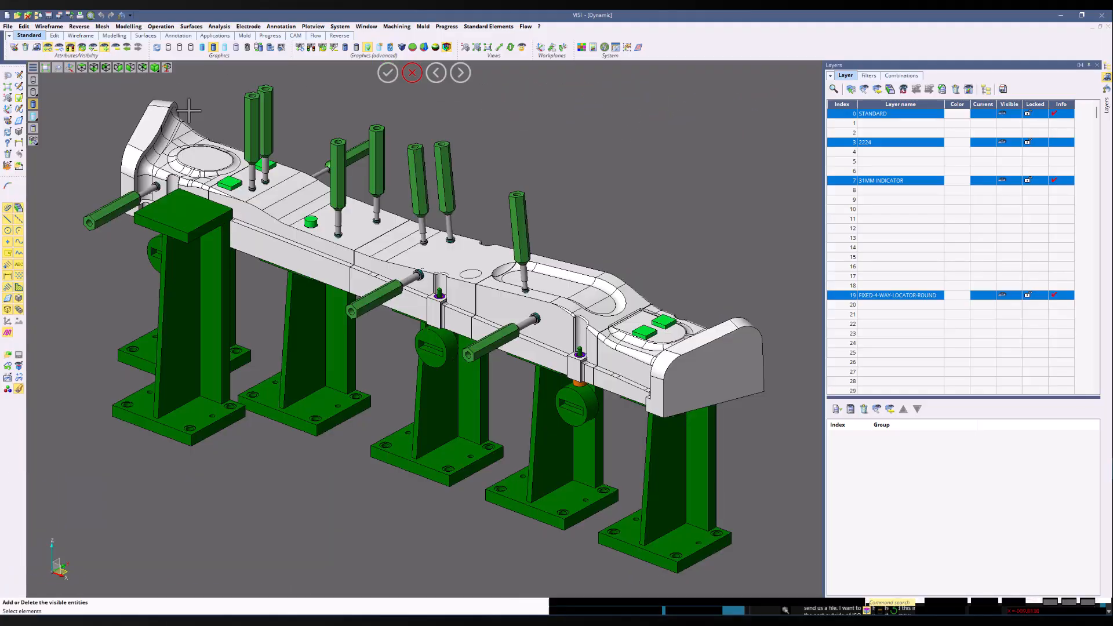
left_click(274, 232)
left_click(167, 146)
left_click(463, 277)
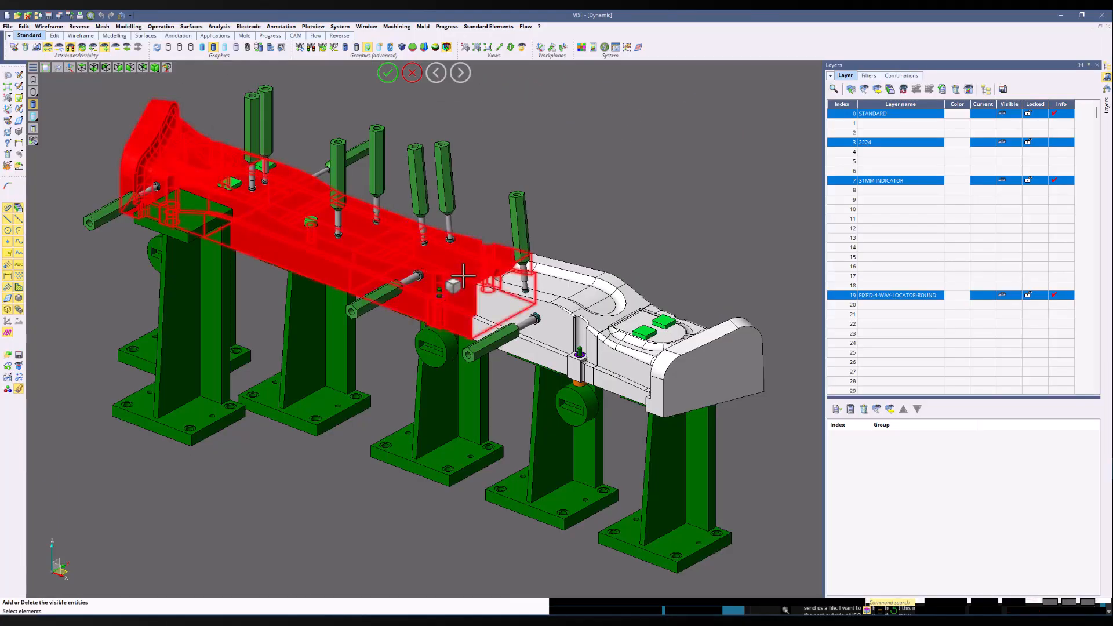
right_click(527, 163)
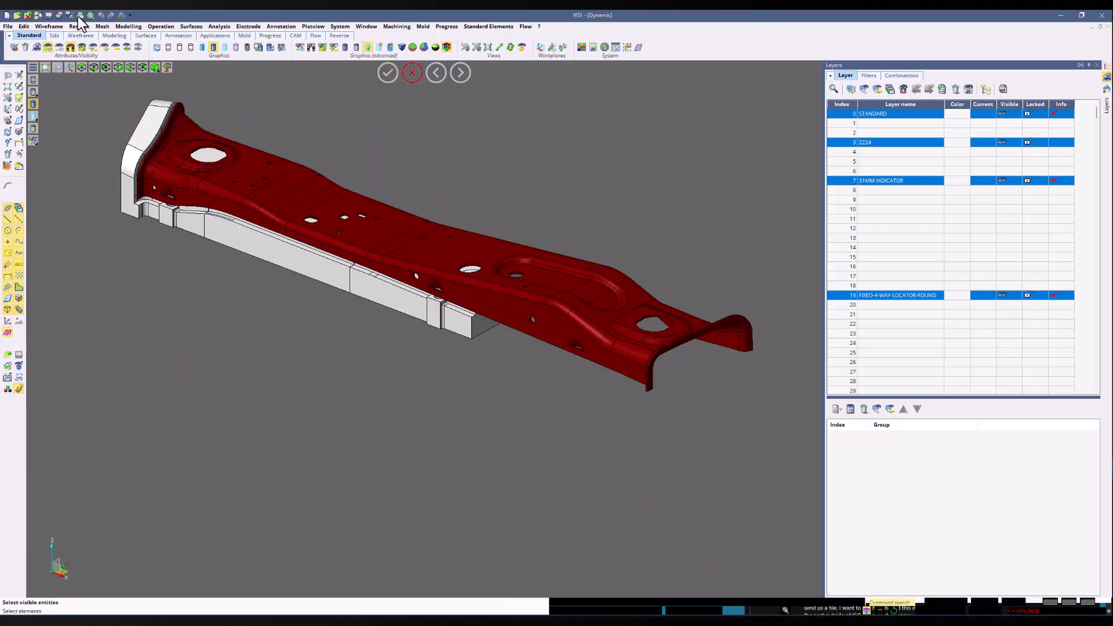
- Add the remaining white blocks at the near end of the red part to the view and hide the second block from the far end
left_click(104, 48)
left_click(561, 329)
left_click(673, 345)
right_click(578, 182)
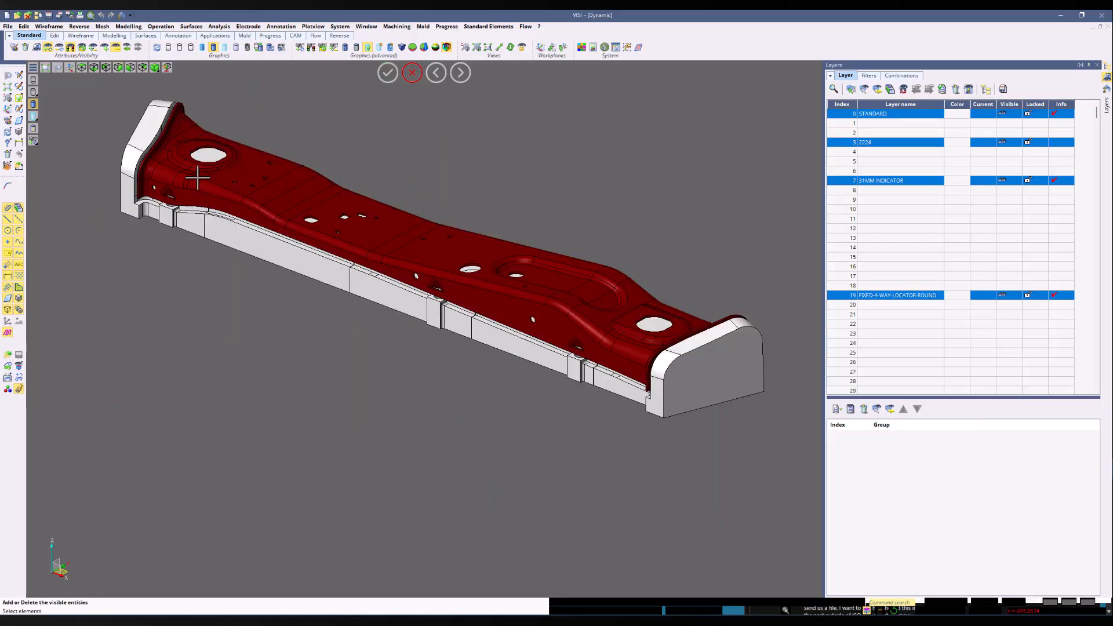
left_click(254, 255)
right_click(493, 176)
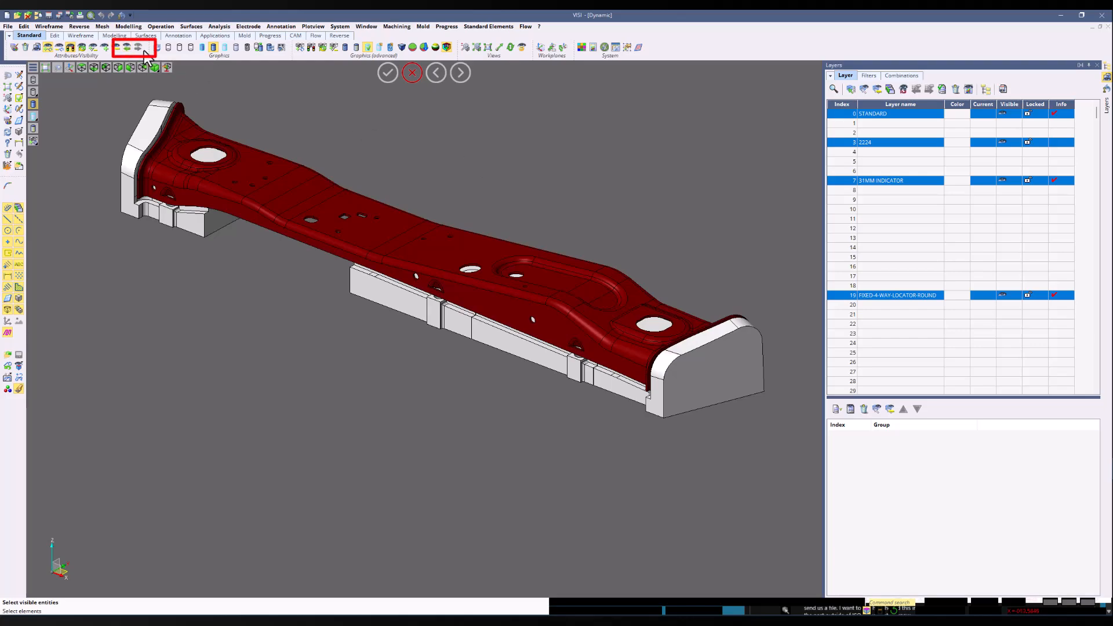
- Step back through the previous visibility states to the full fixture assembly
left_click(127, 50)
left_click(127, 49)
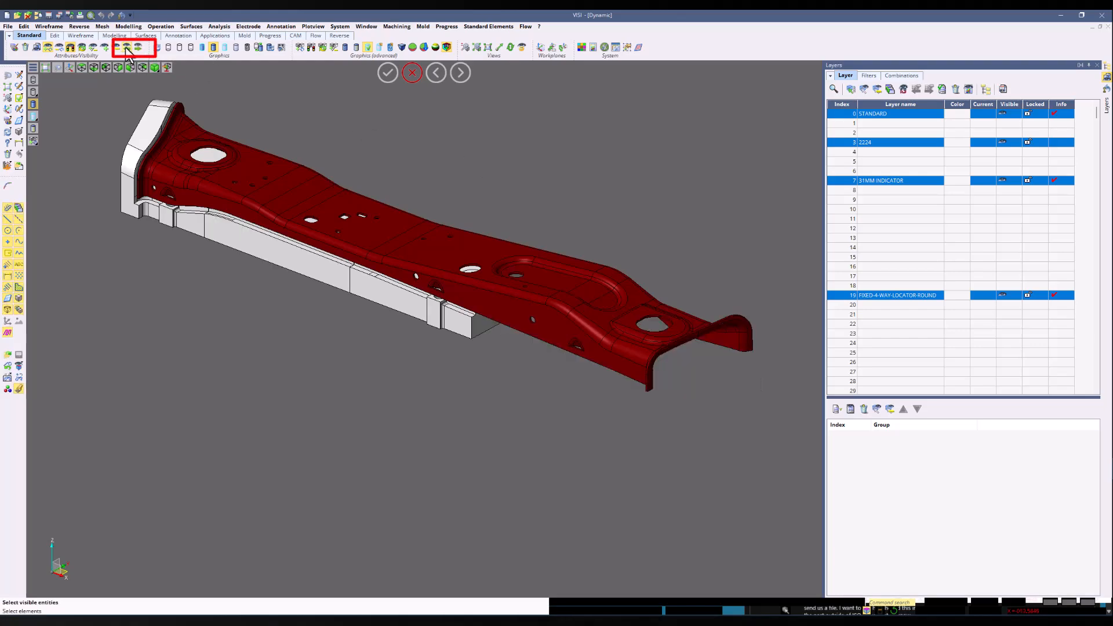
left_click(127, 49)
left_click(126, 49)
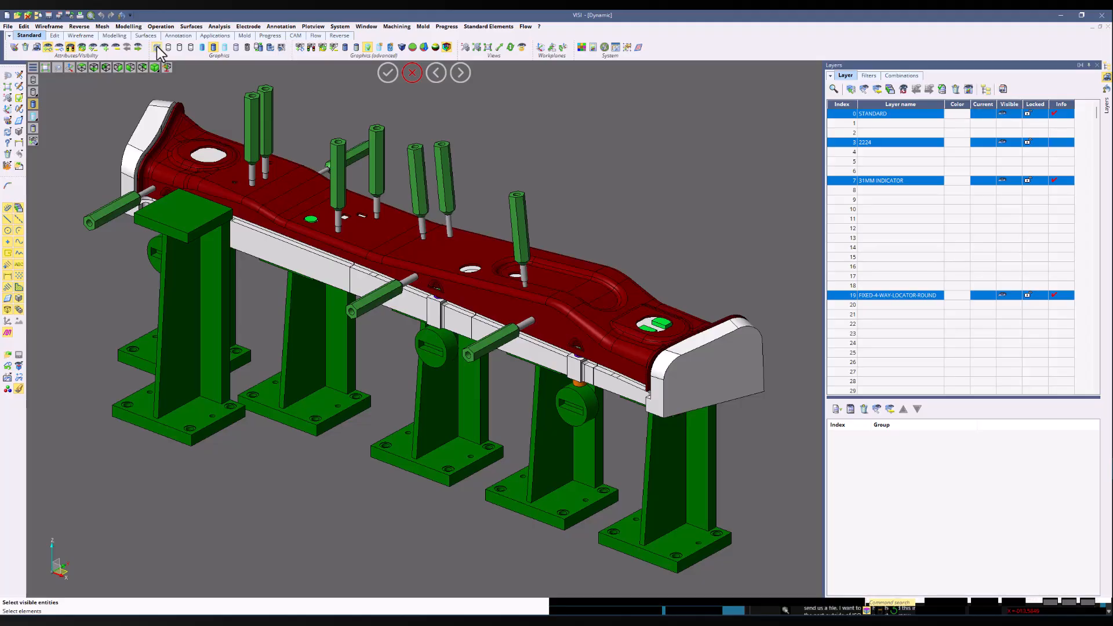
- Step forward three visibility states from the full fixture assembly
left_click(140, 46)
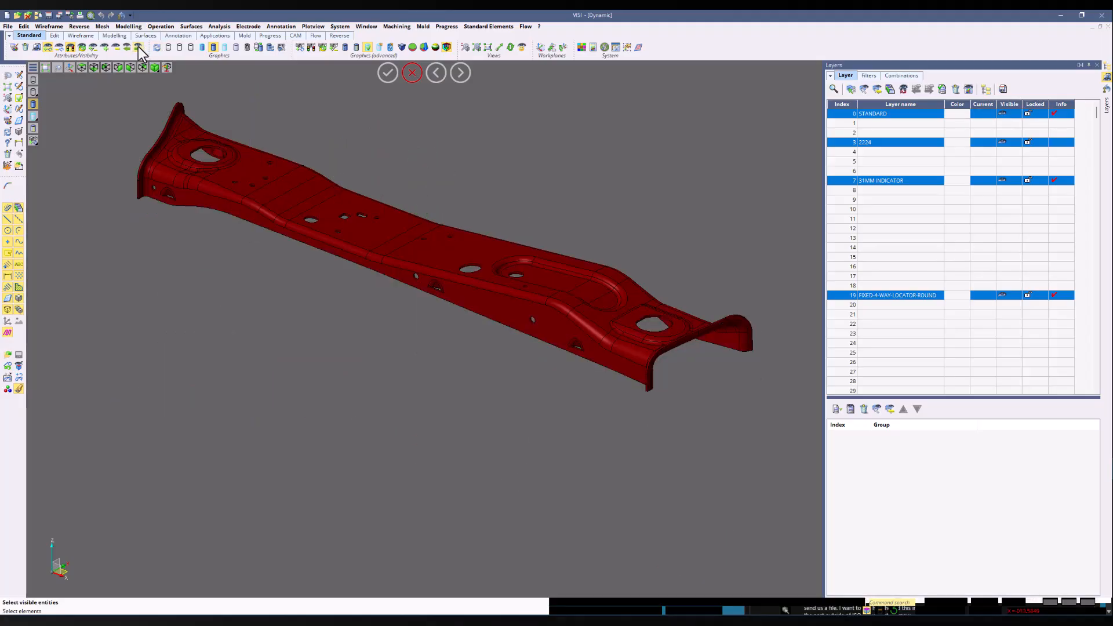
left_click(139, 46)
left_click(138, 47)
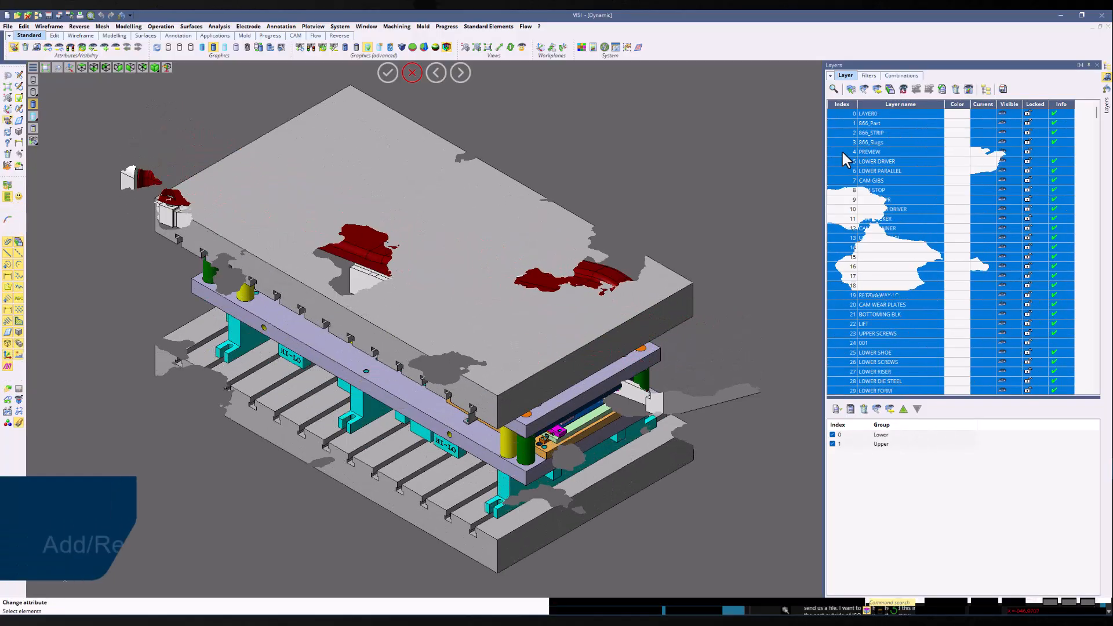
- Insert one empty line at layer index 4 above PREVIEW, followed by 5 more lines there
right_click(842, 151)
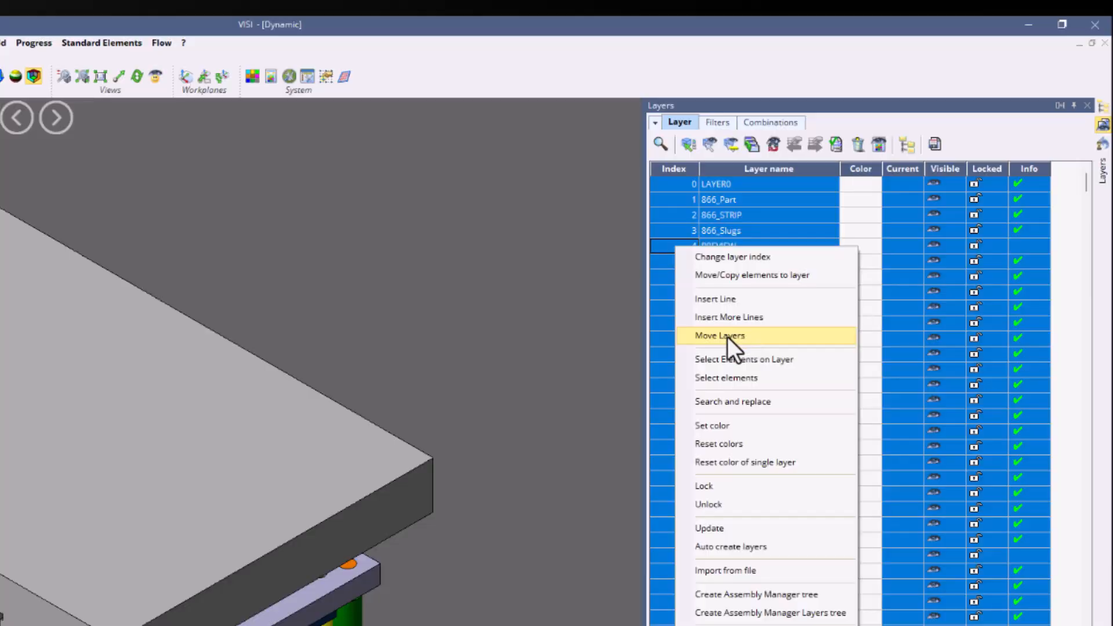
left_click(727, 300)
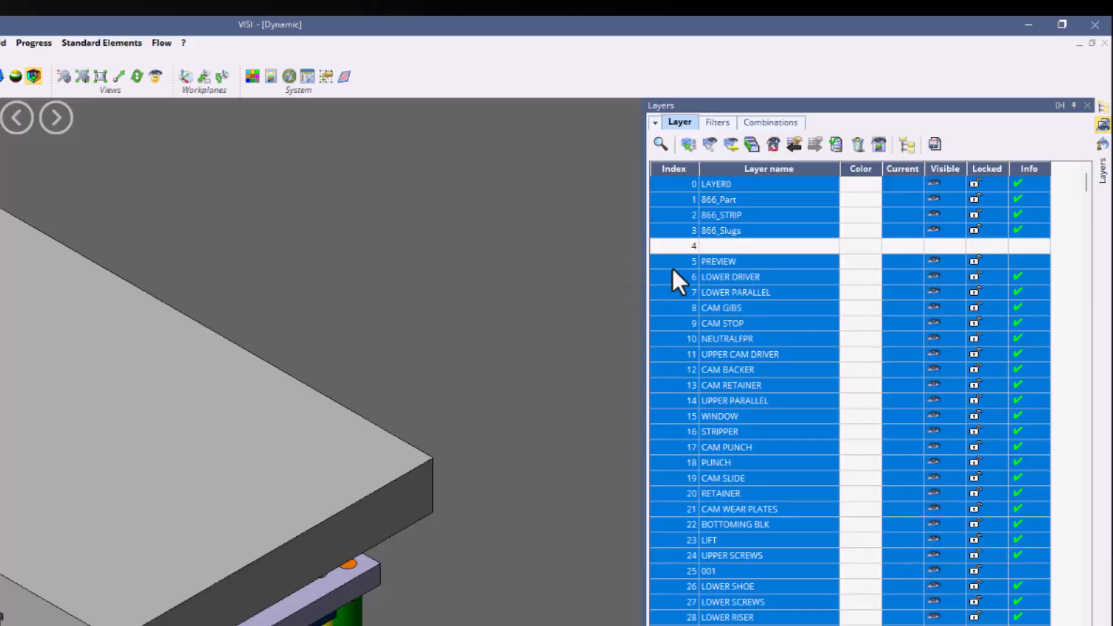
right_click(673, 249)
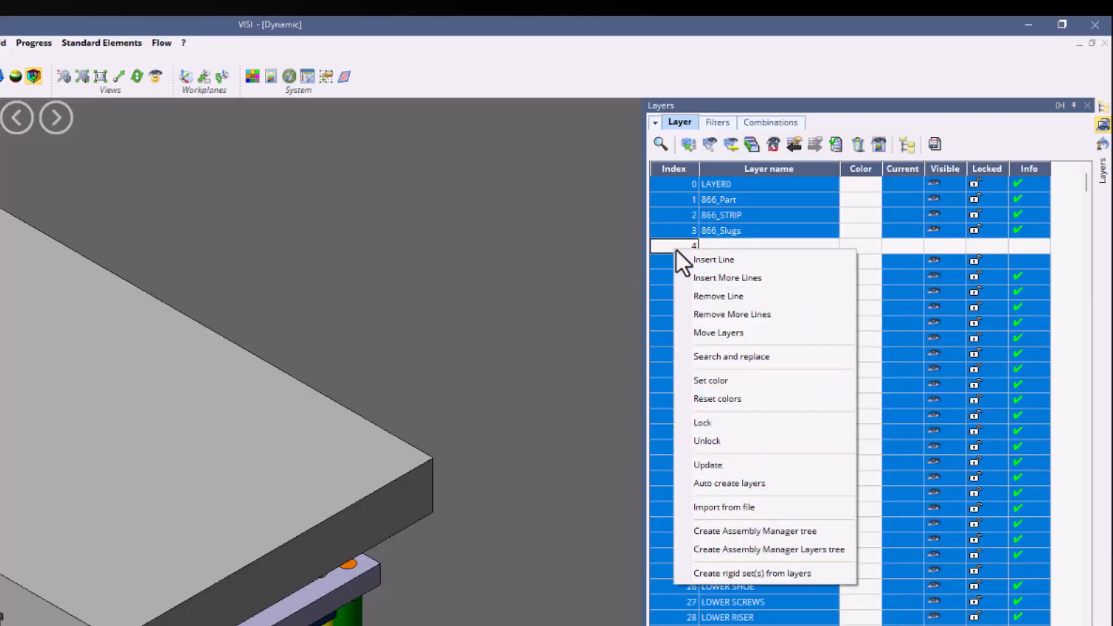
left_click(741, 276)
left_click_drag(760, 241, 410, 286)
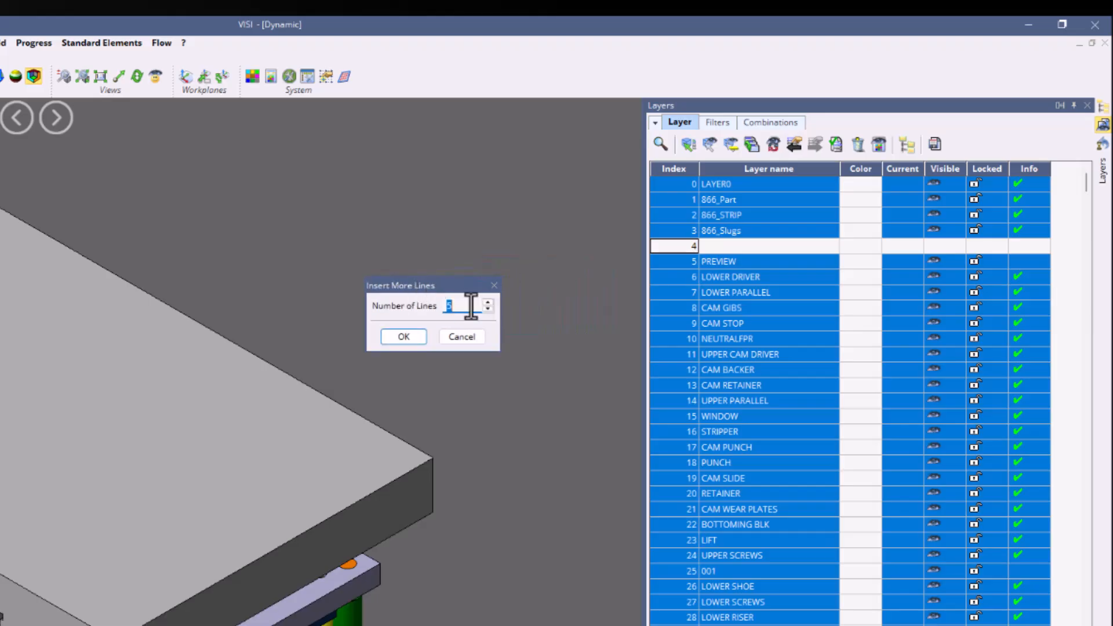
left_click(403, 334)
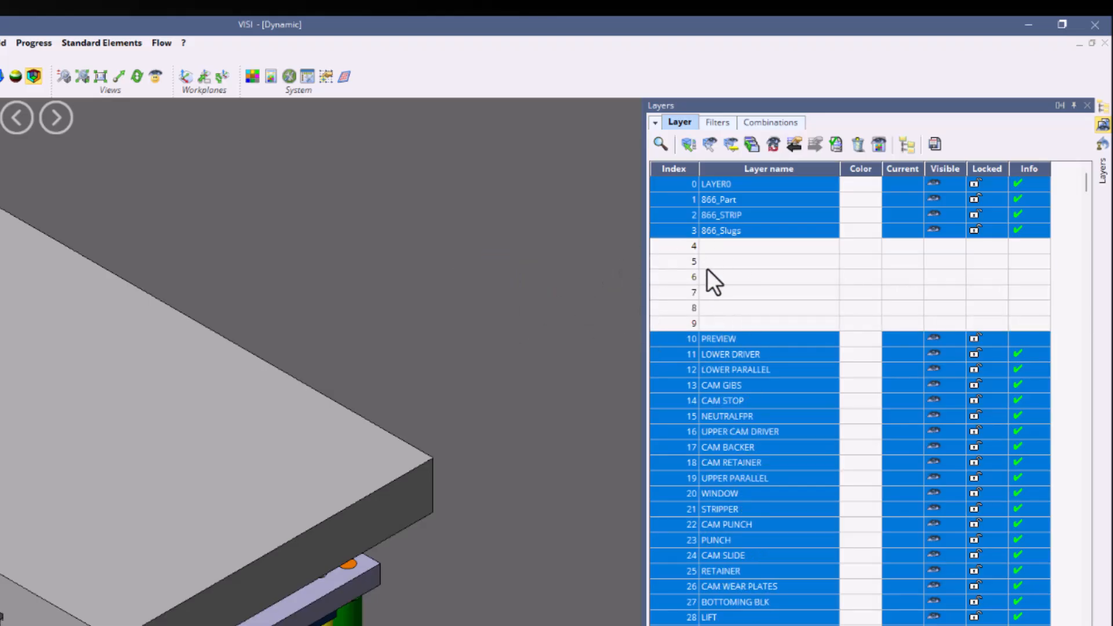
- Remove one empty line at layer index 4, followed by the 5 remaining empty lines
right_click(676, 252)
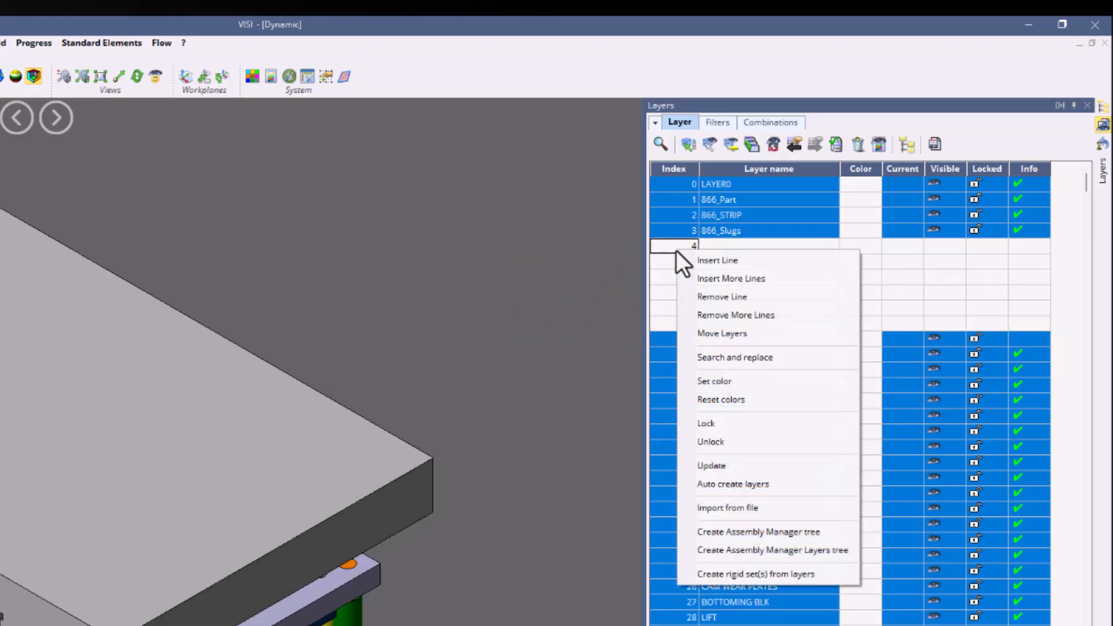
left_click(726, 298)
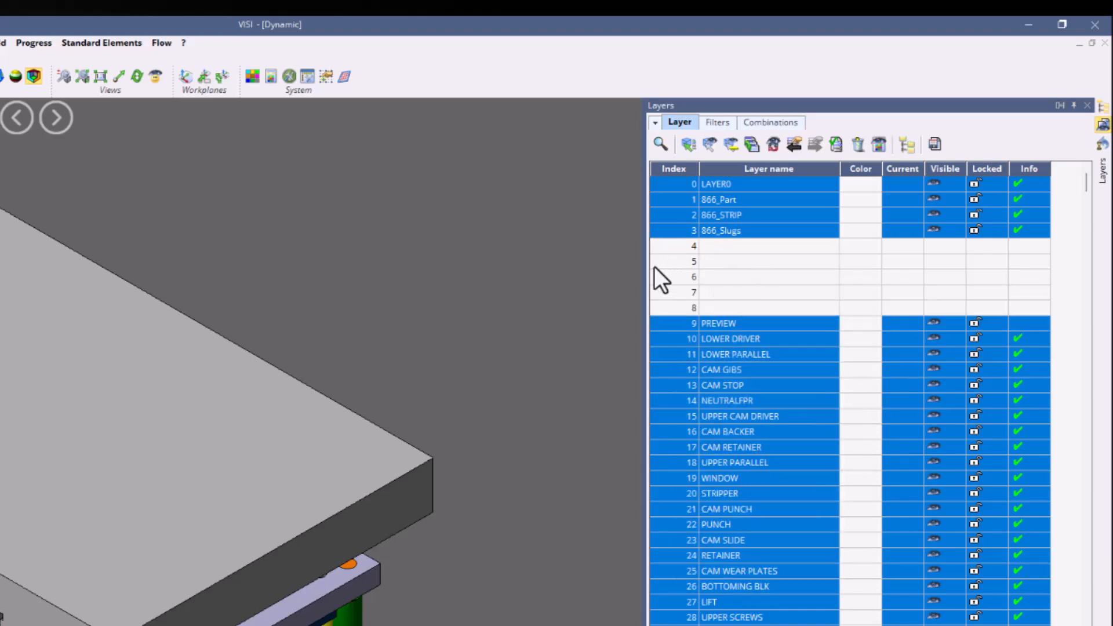
right_click(663, 250)
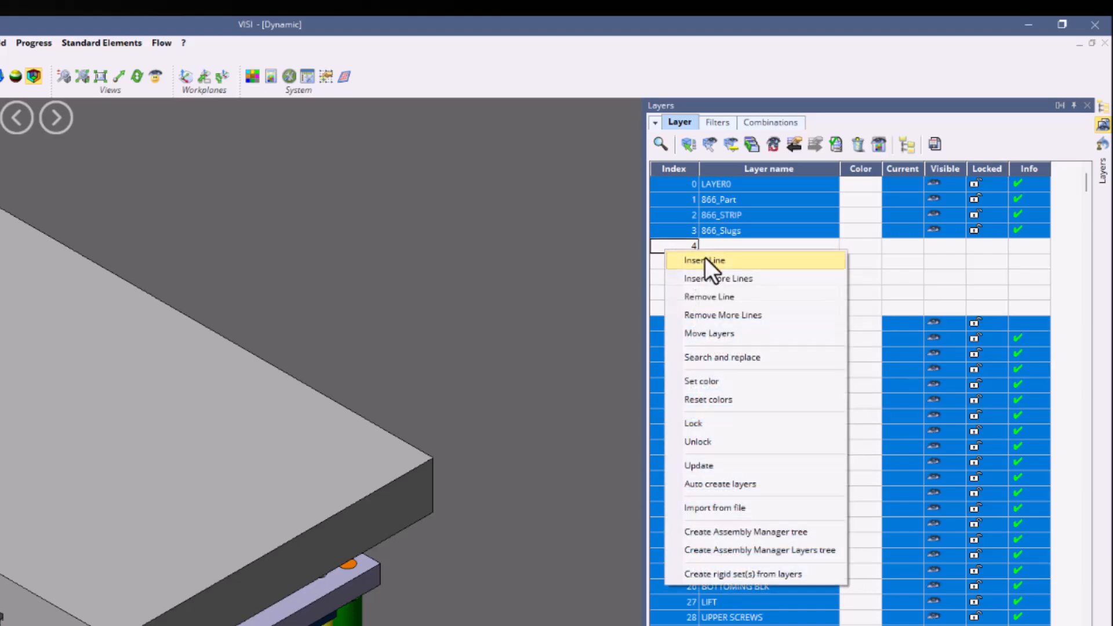
left_click(716, 315)
left_click_drag(746, 274, 509, 269)
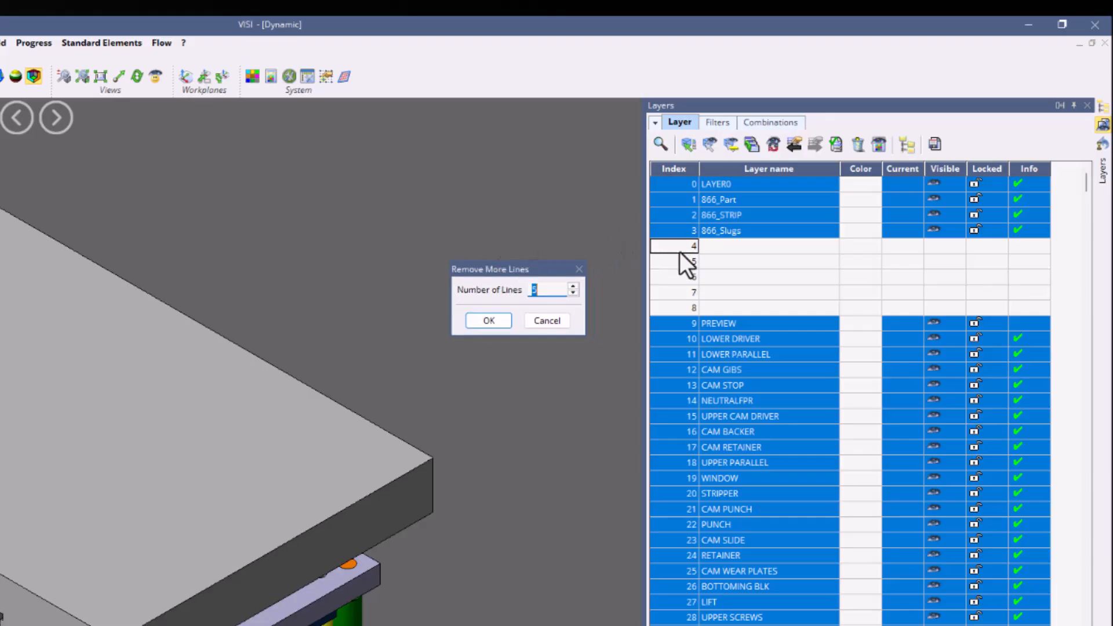
left_click(482, 319)
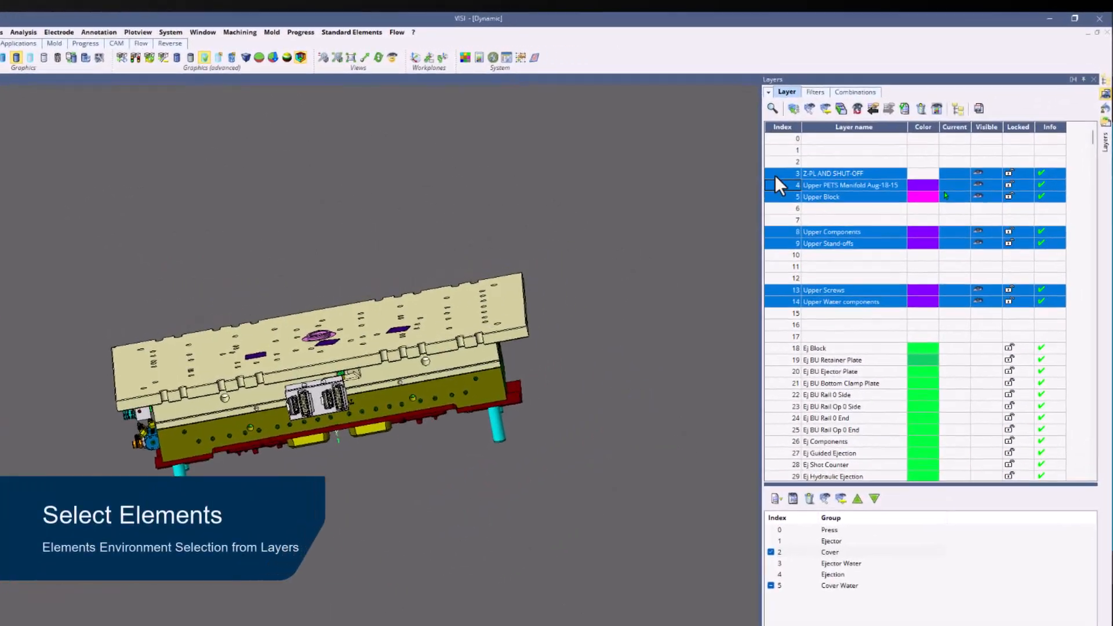
- Select the elements of all the active upper layers from the layer list
right_click(778, 184)
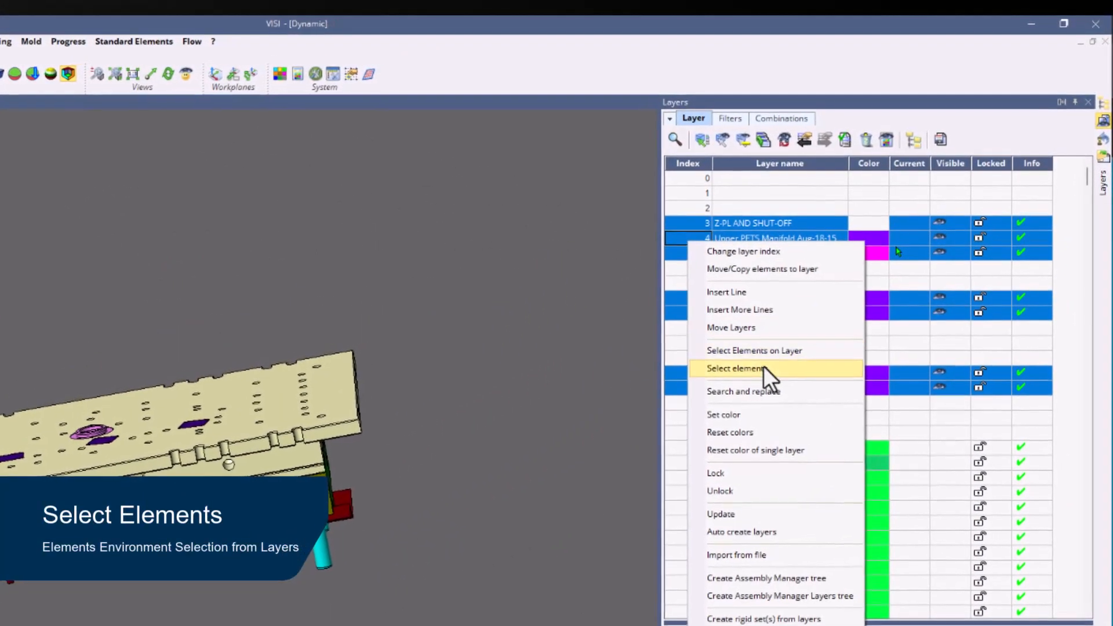
left_click(764, 367)
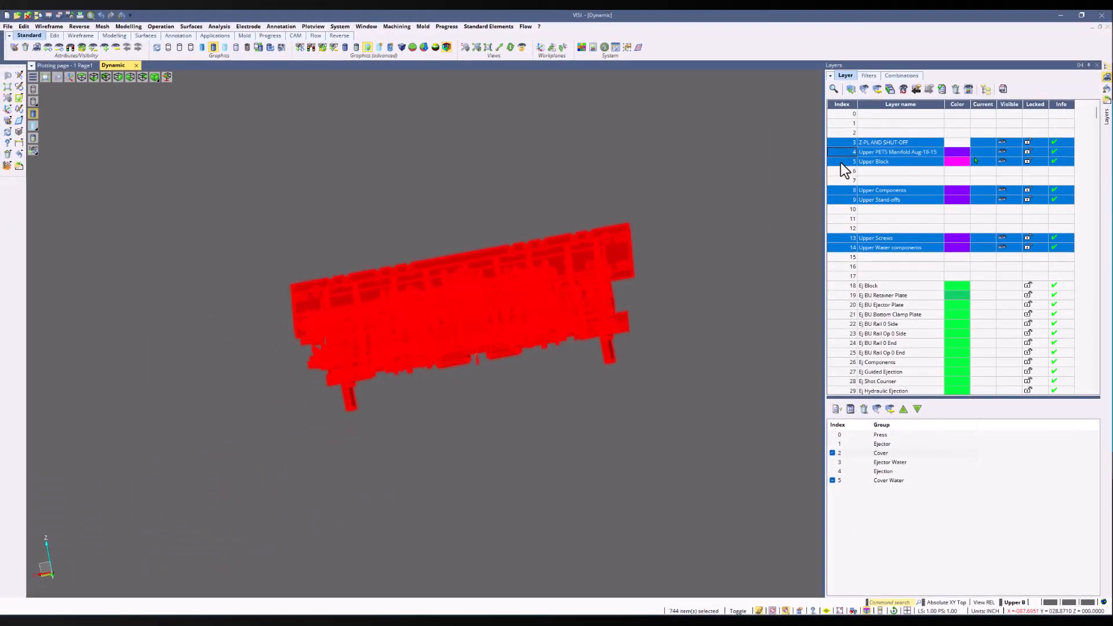
- Select only the elements on the Upper Block layer, and open their attribute settings before cancelling without changes
right_click(841, 162)
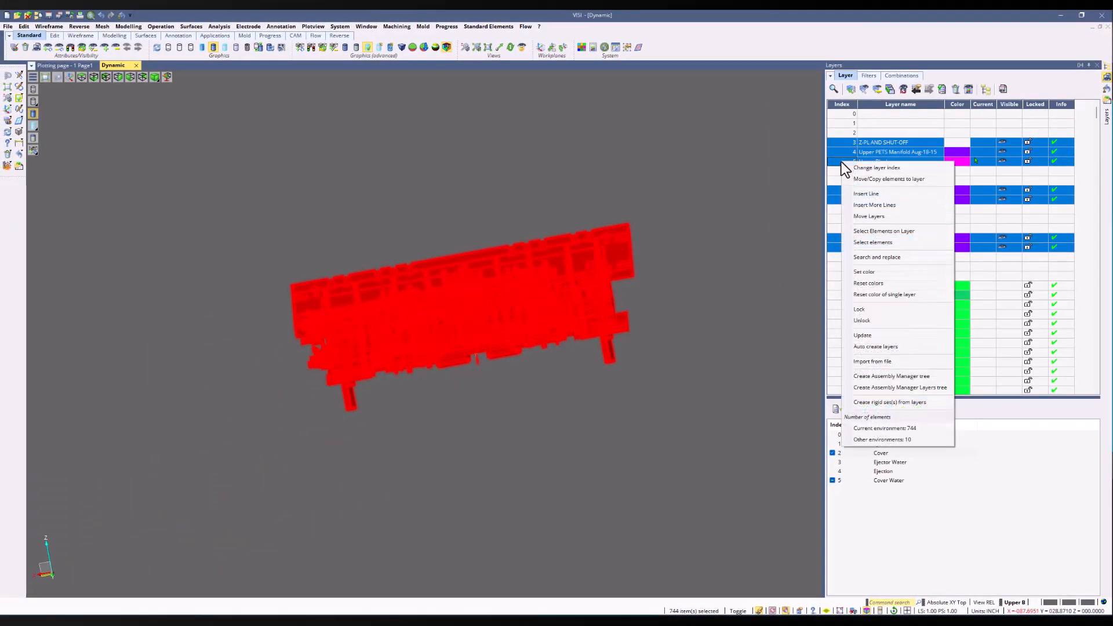
left_click(888, 232)
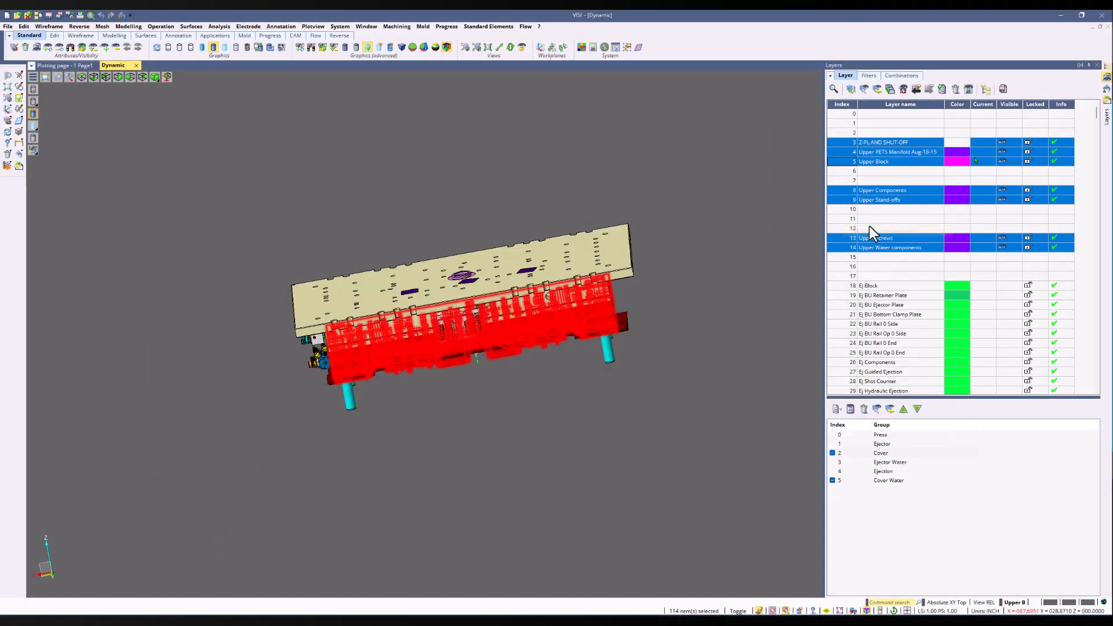
left_click(14, 48)
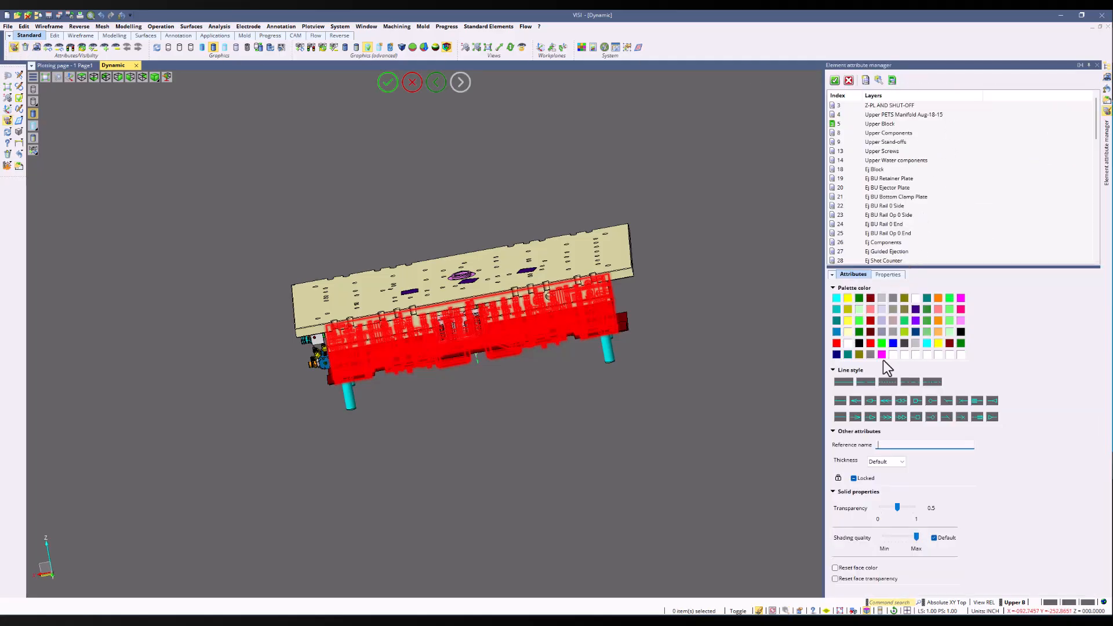
left_click(848, 80)
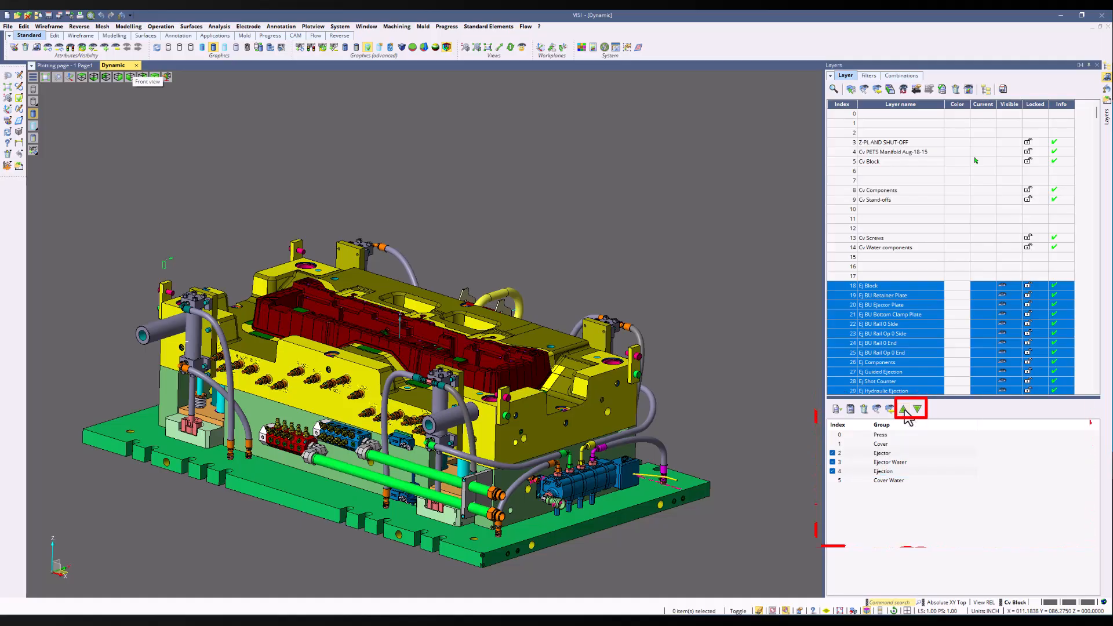
left_click(904, 410)
left_click(917, 410)
left_click(917, 411)
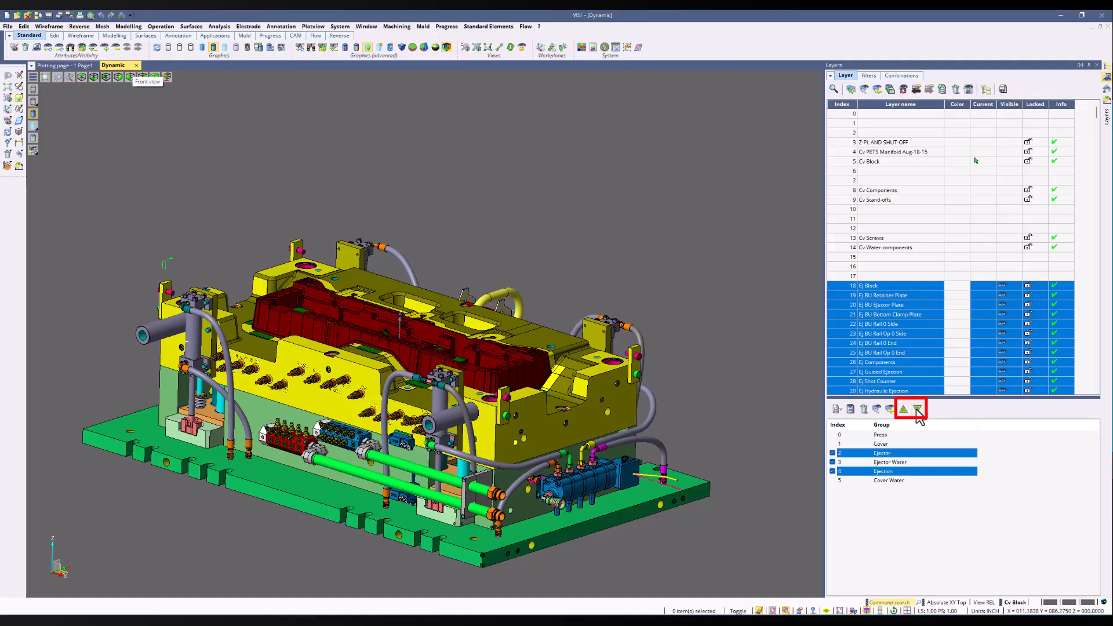
- Select the Cover group and move it below the Ejector group in the group order
left_click(882, 445)
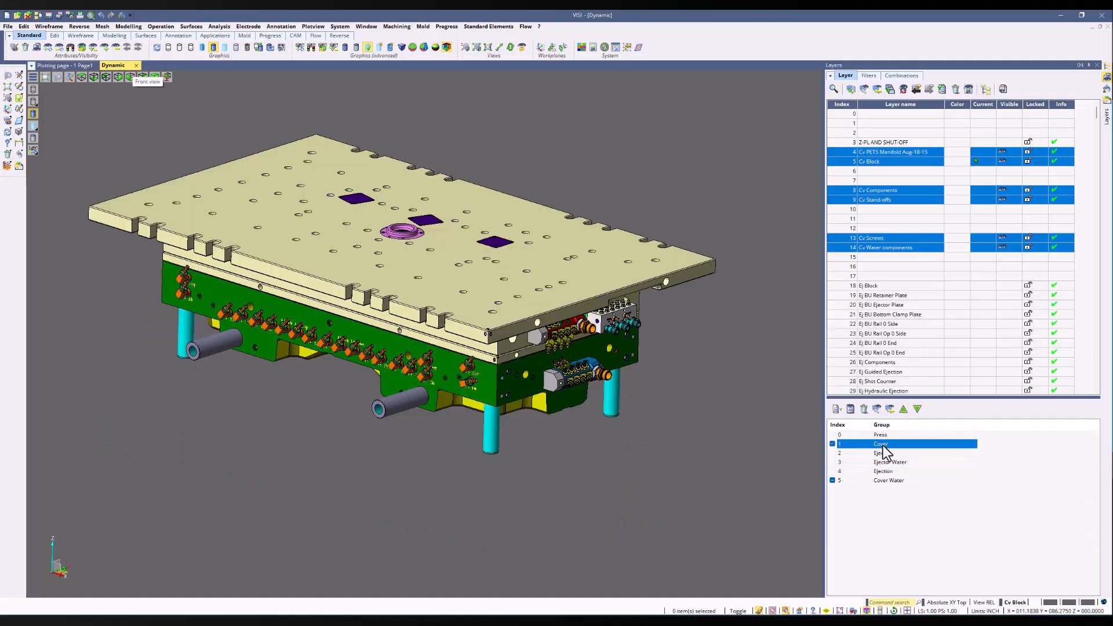
left_click(904, 410)
left_click(918, 411)
left_click(919, 411)
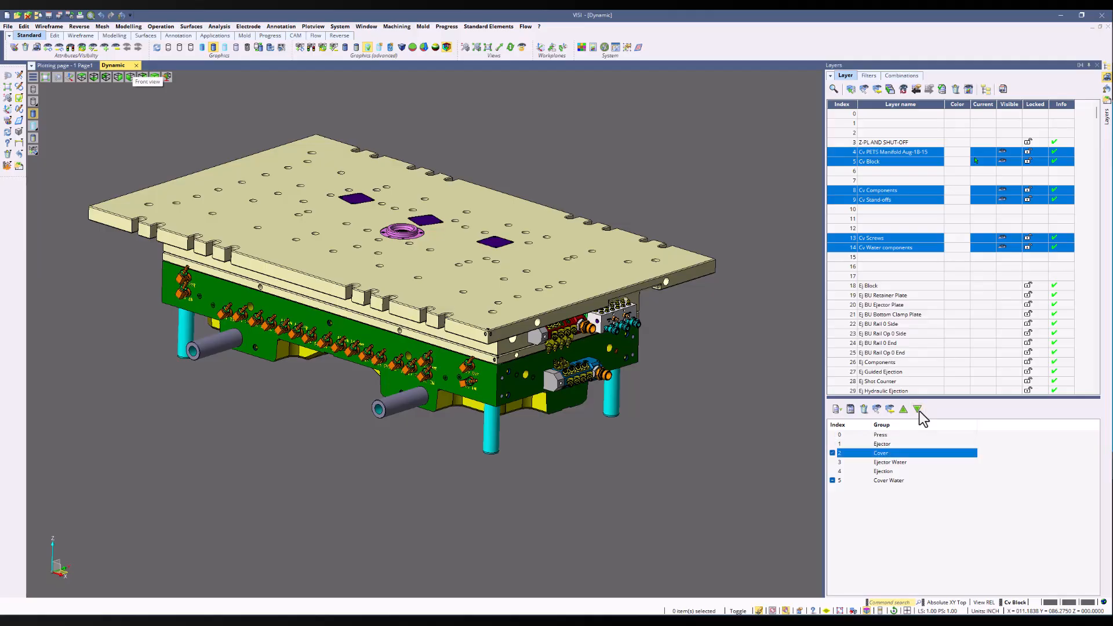
left_click(918, 412)
left_click(918, 411)
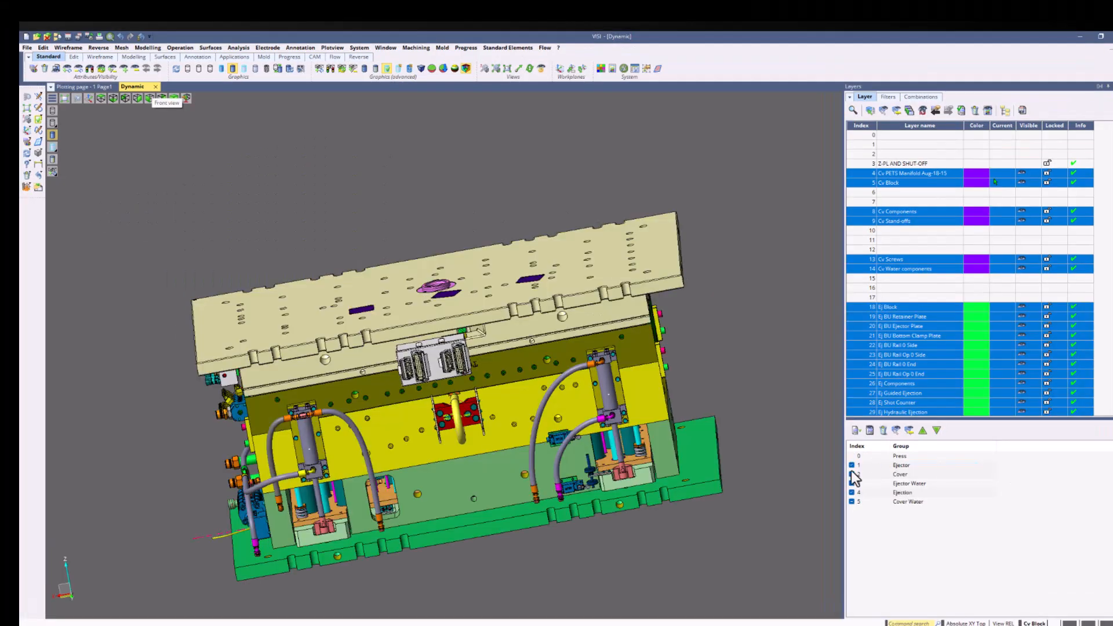
- Toggle the Ejector, Cover, Ejector Water and Press groups on and off individually
left_click(833, 445)
left_click(852, 474)
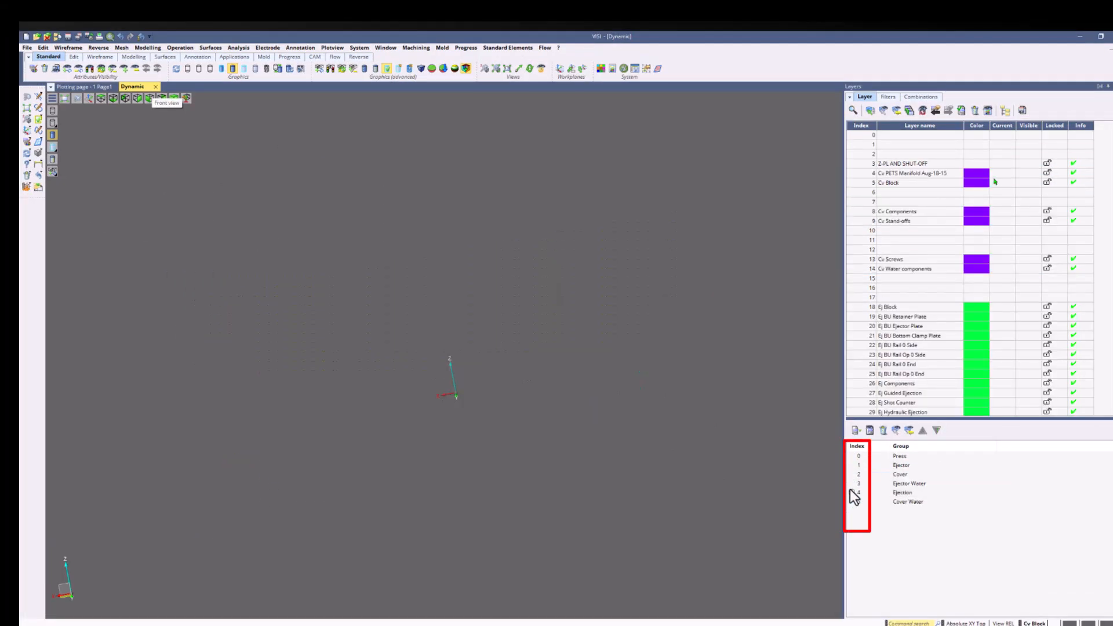
left_click(852, 475)
left_click(852, 465)
left_click(851, 484)
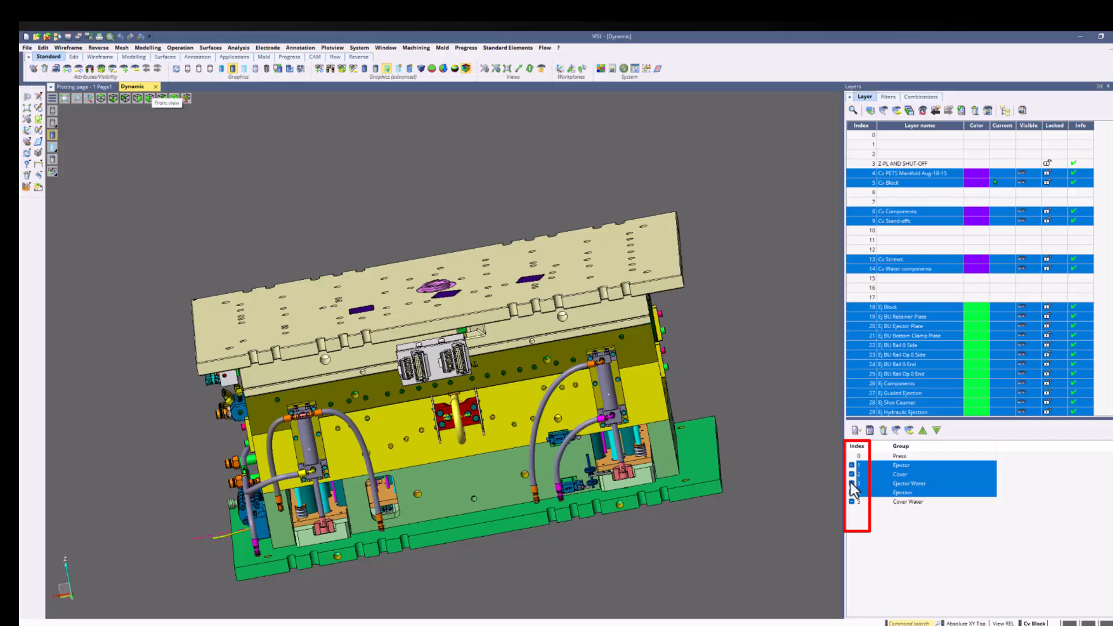
left_click(851, 483)
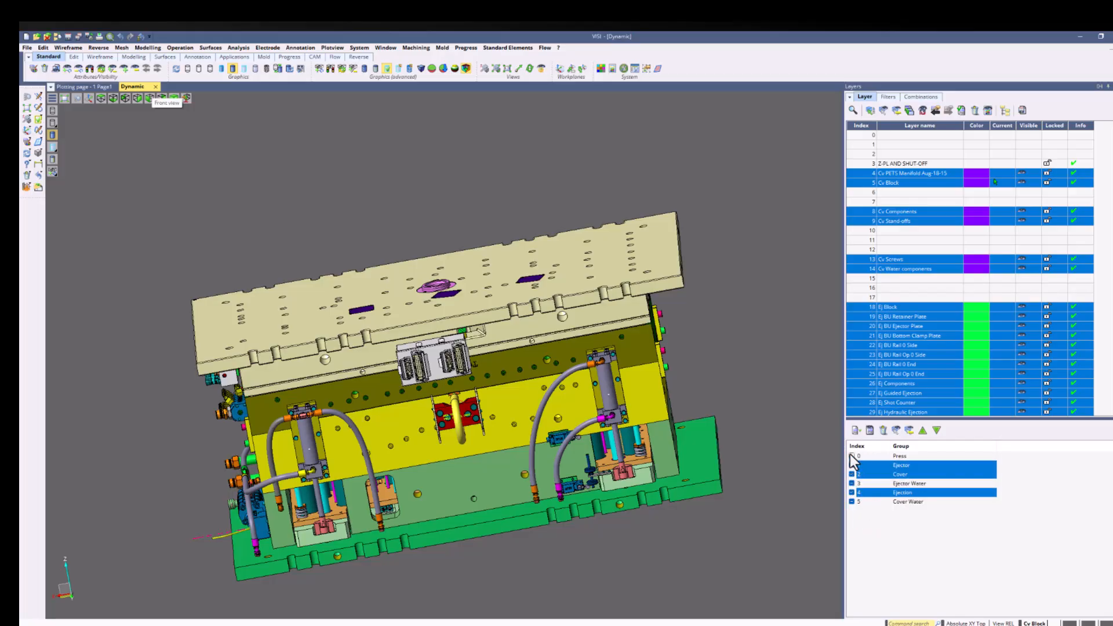
left_click(851, 456)
left_click(851, 456)
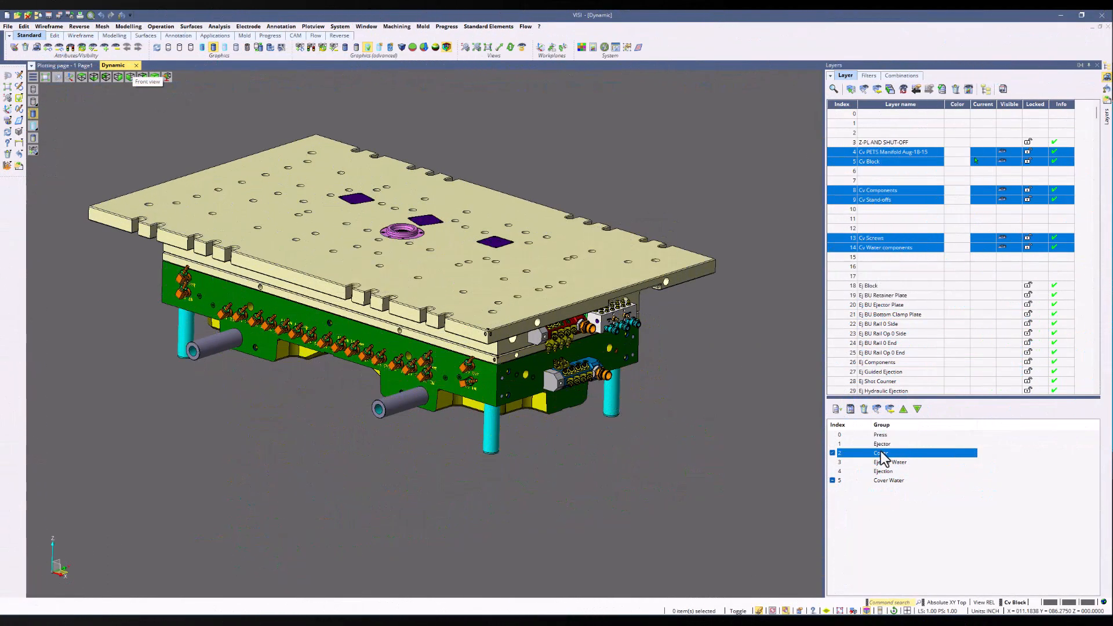
- Edit the Cover layer group and assign purple as the color of all its layers
right_click(883, 456)
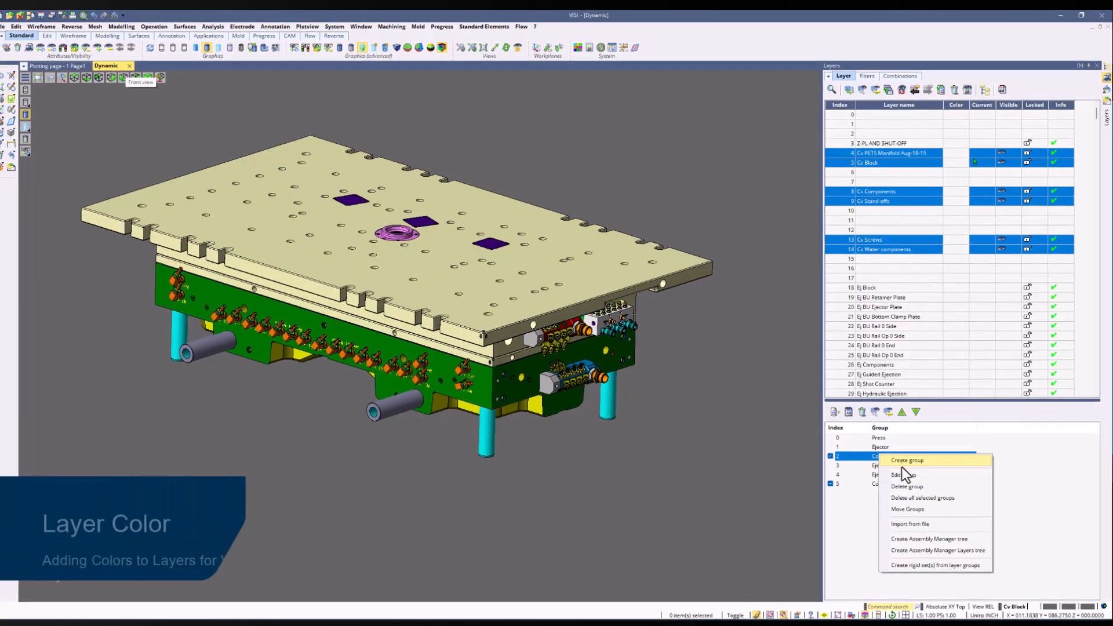
left_click(906, 471)
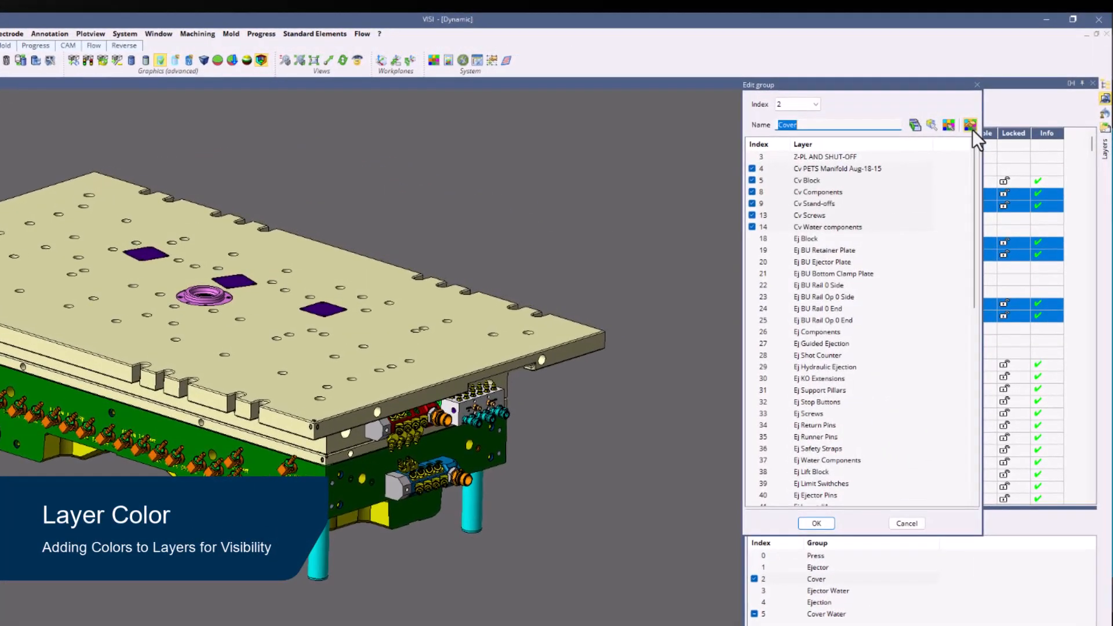
left_click(972, 129)
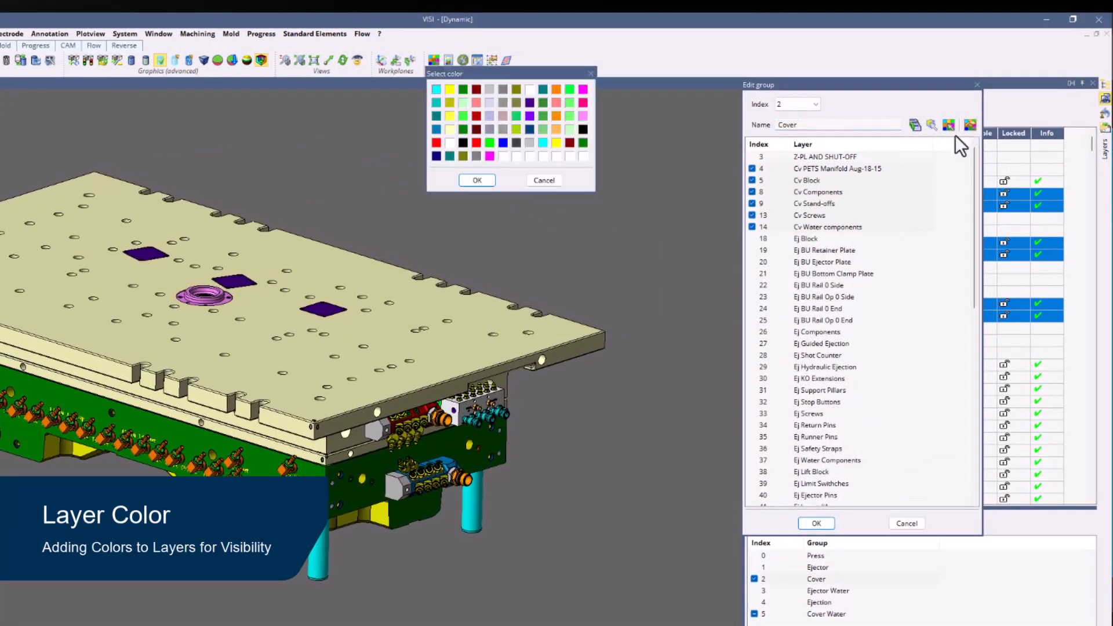
left_click(528, 118)
left_click(472, 181)
left_click(818, 522)
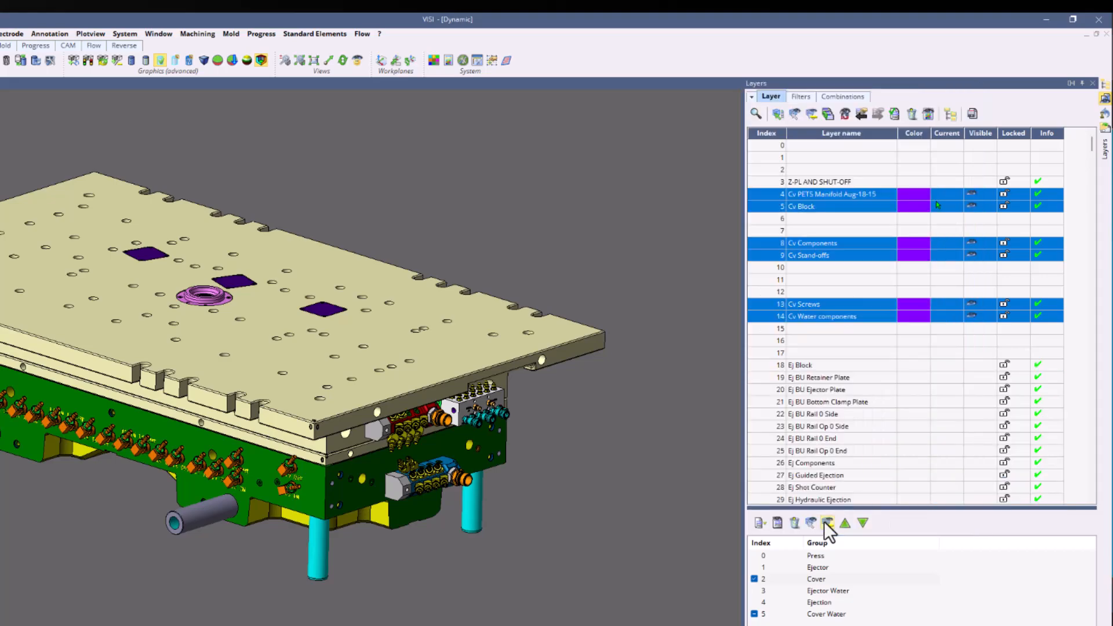
- Isolate the Ejector layer group and set the color of all its layers to bright green
left_click(816, 567)
right_click(816, 567)
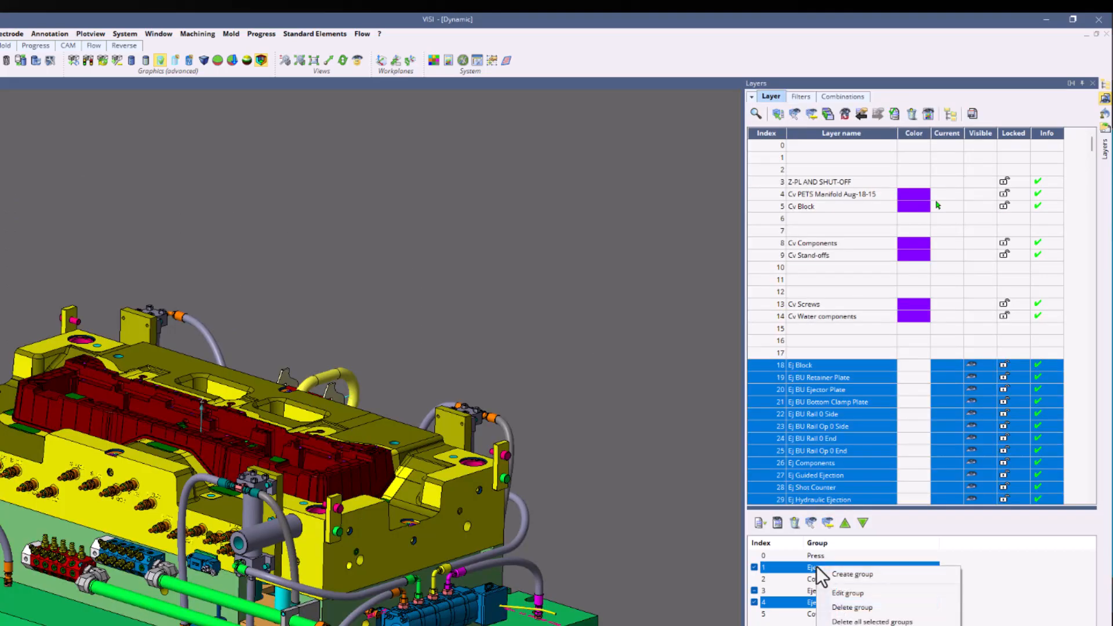
left_click(872, 595)
left_click(969, 124)
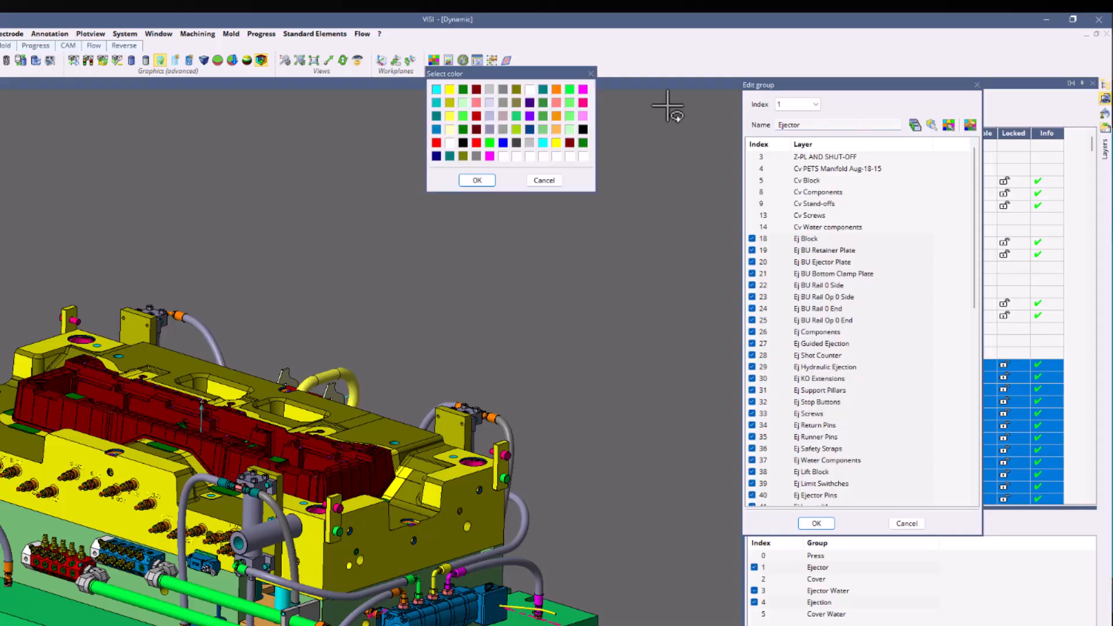
left_click(473, 181)
left_click(817, 524)
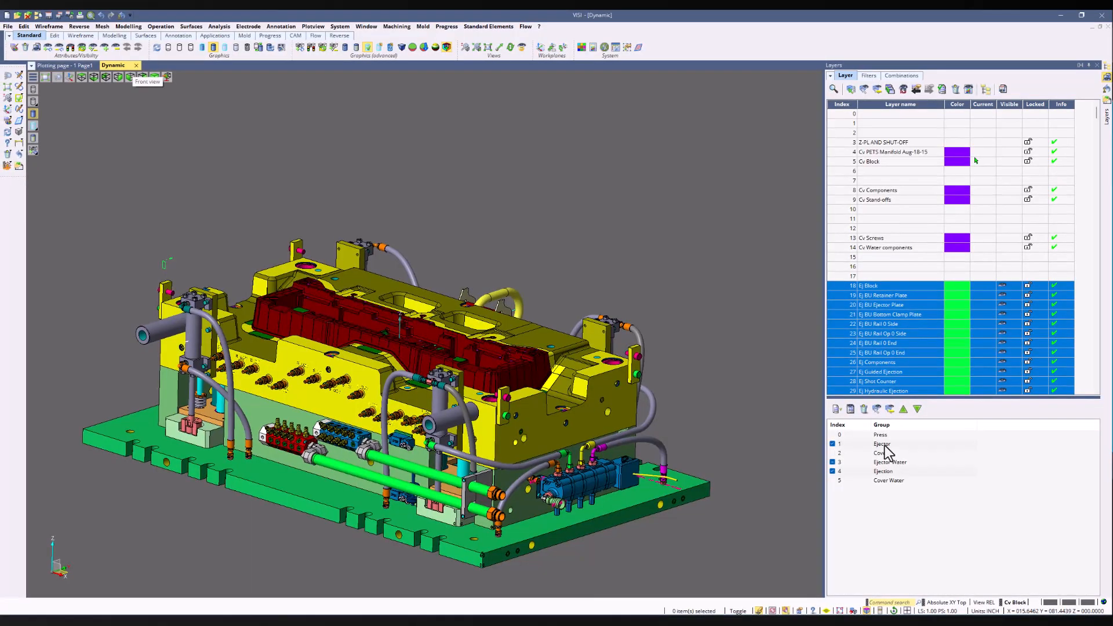
- Show the Cover group together with the Ejector group, and switch the model display between layer colors and element colors
left_click(882, 453, "ctrl")
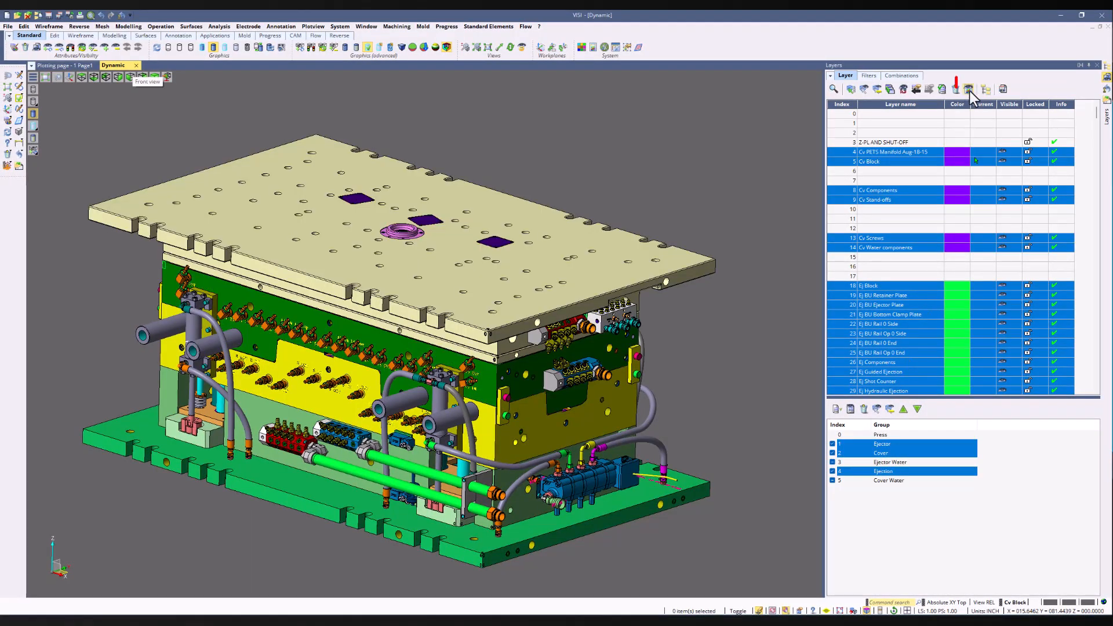
left_click(968, 90)
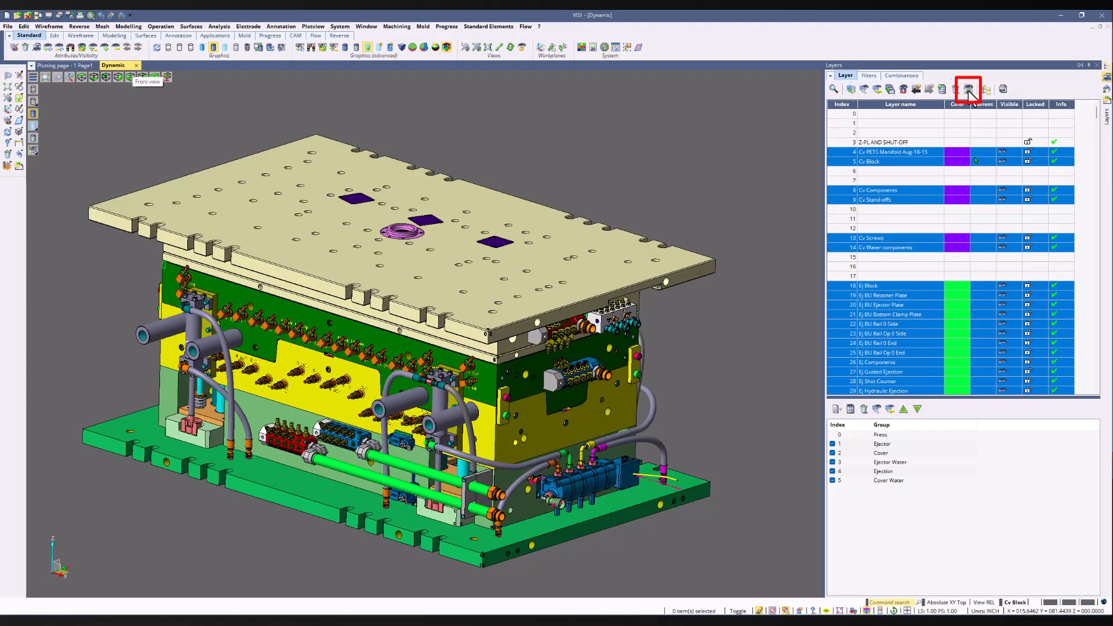
left_click(970, 91)
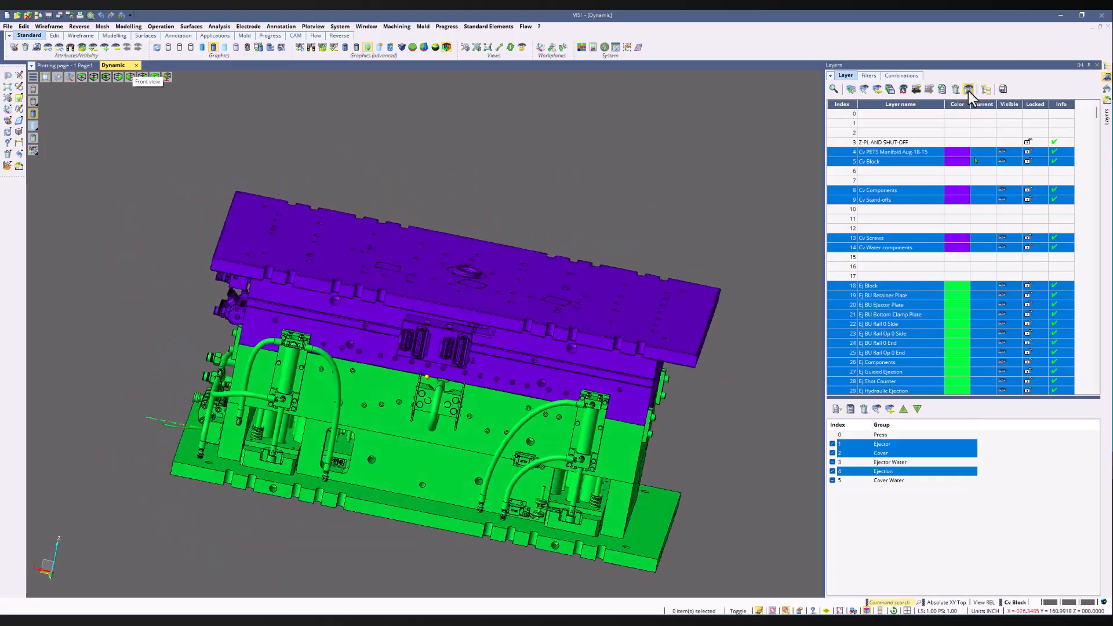
left_click(970, 91)
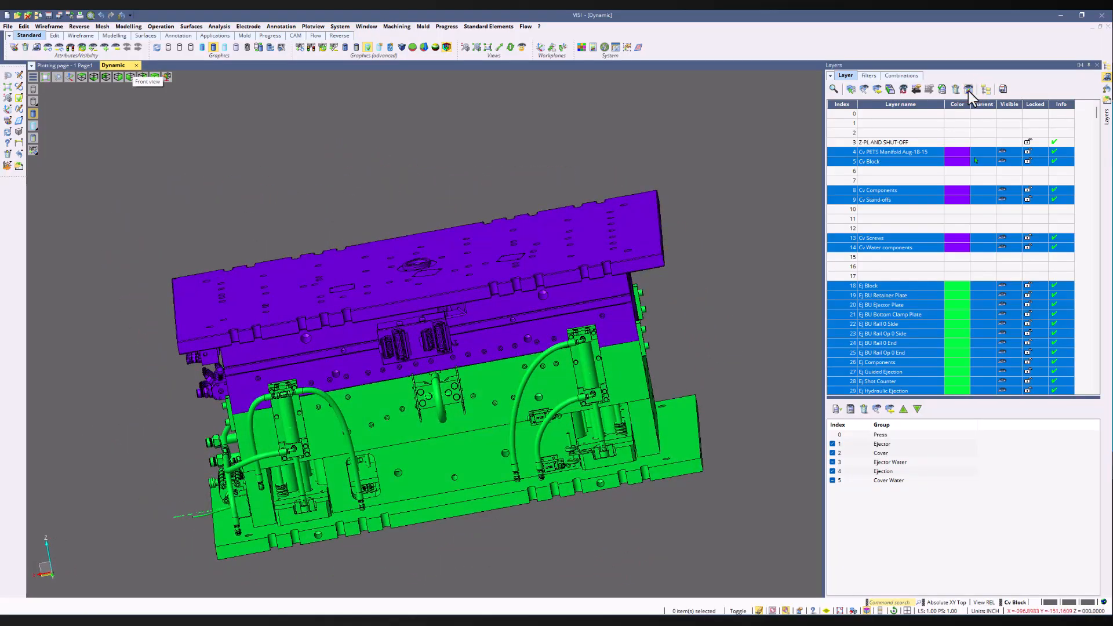
left_click(970, 91)
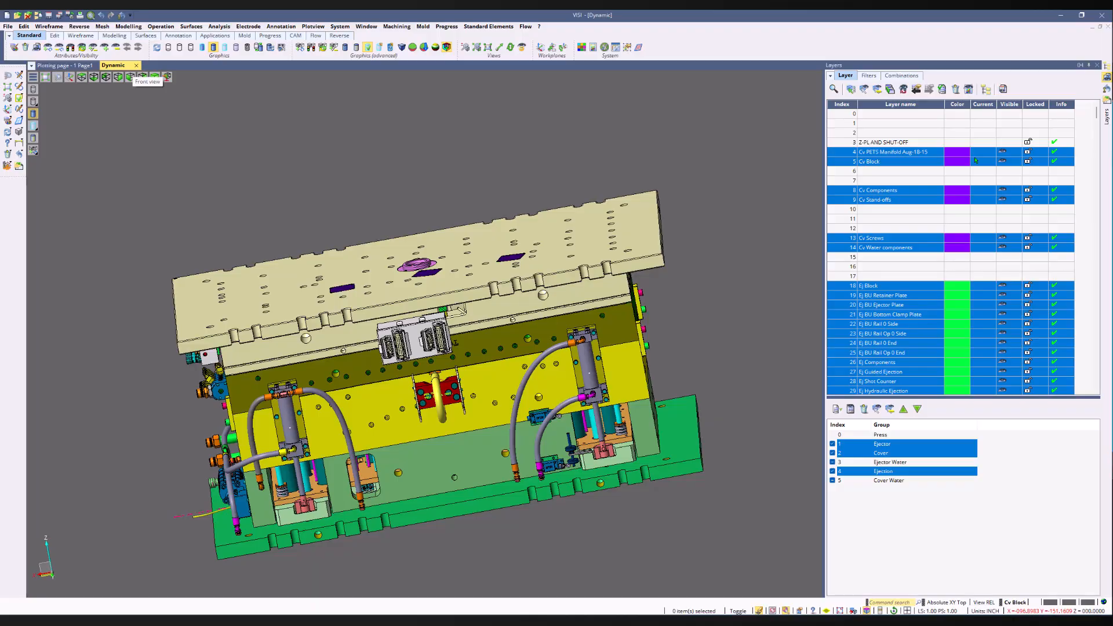
- Set the Cv Block layer color to magenta and the Ej BU Retainer Plate layer to a darker green, toggling the layer-color display
left_click(958, 163)
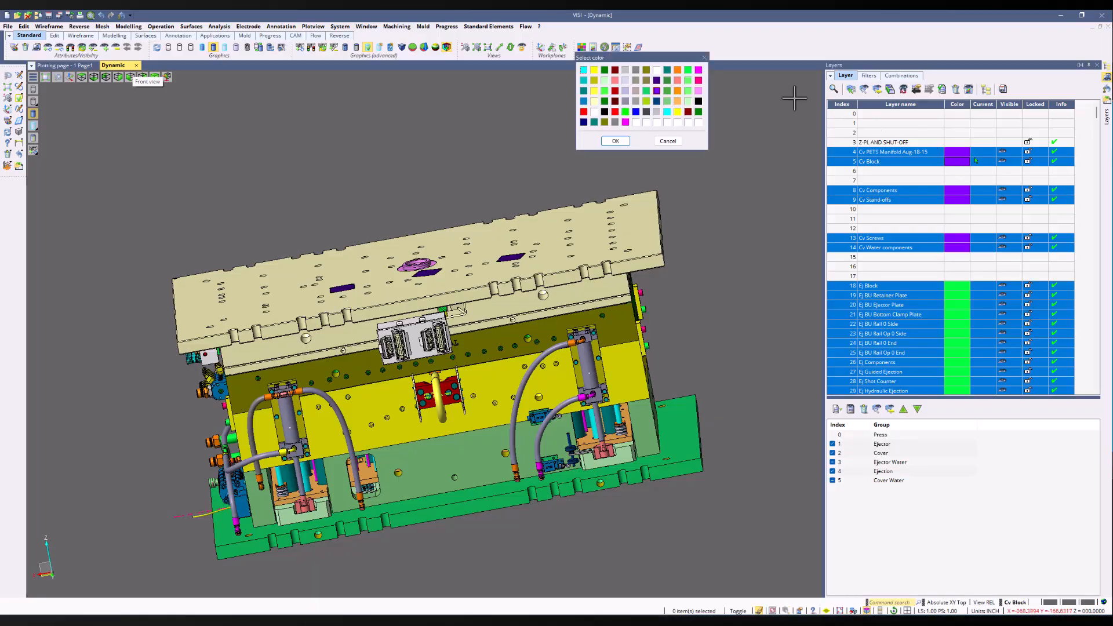
left_click(616, 141)
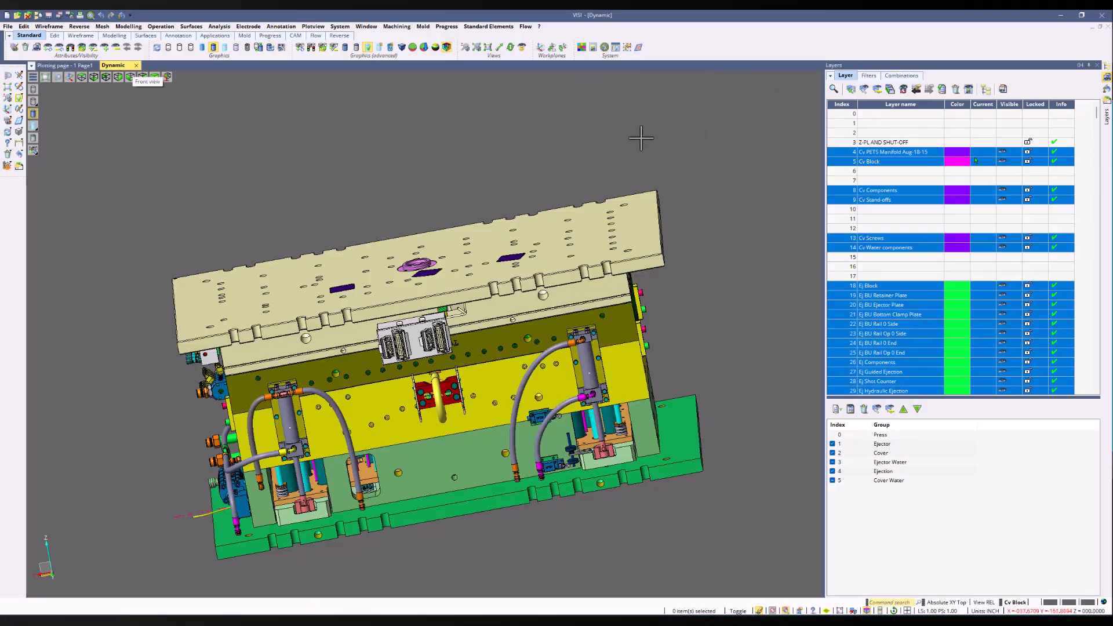
left_click(962, 298)
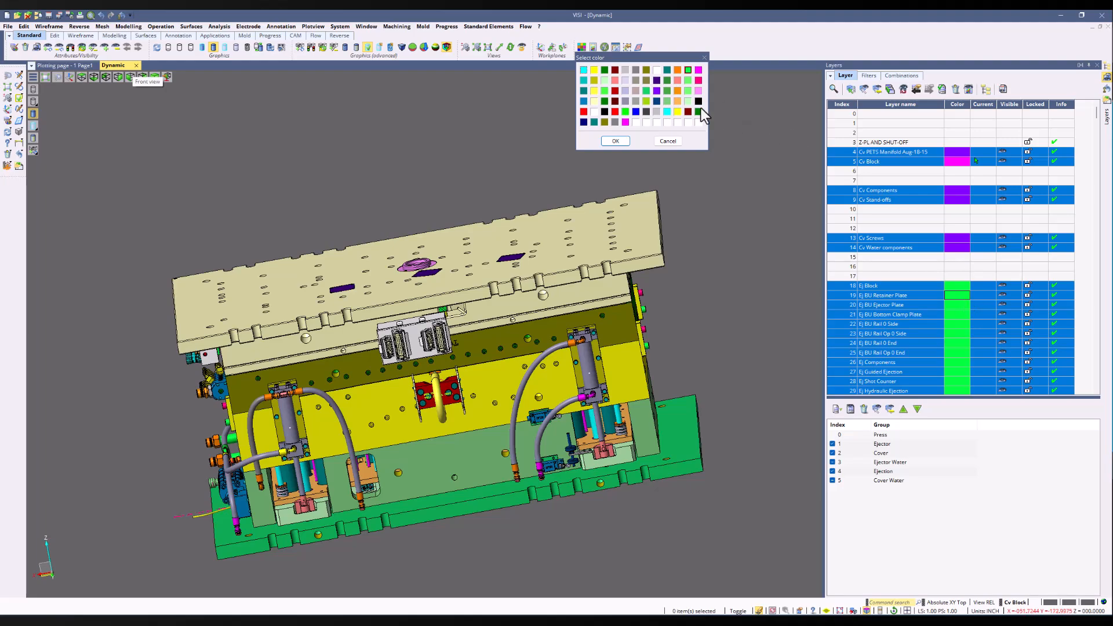
left_click(646, 92)
left_click(614, 140)
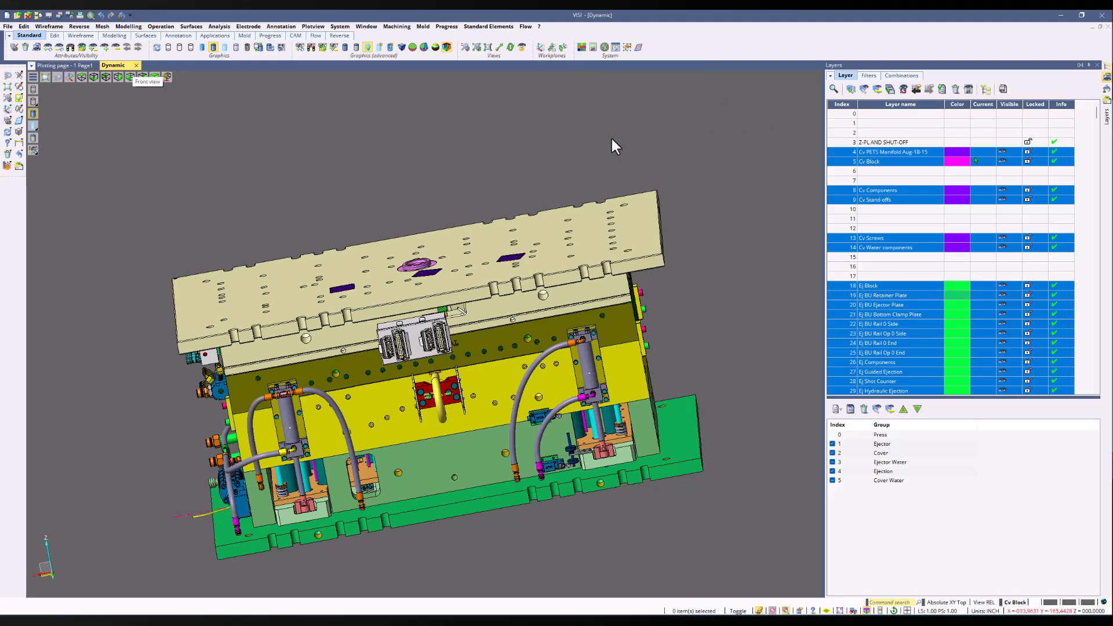
left_click(970, 89)
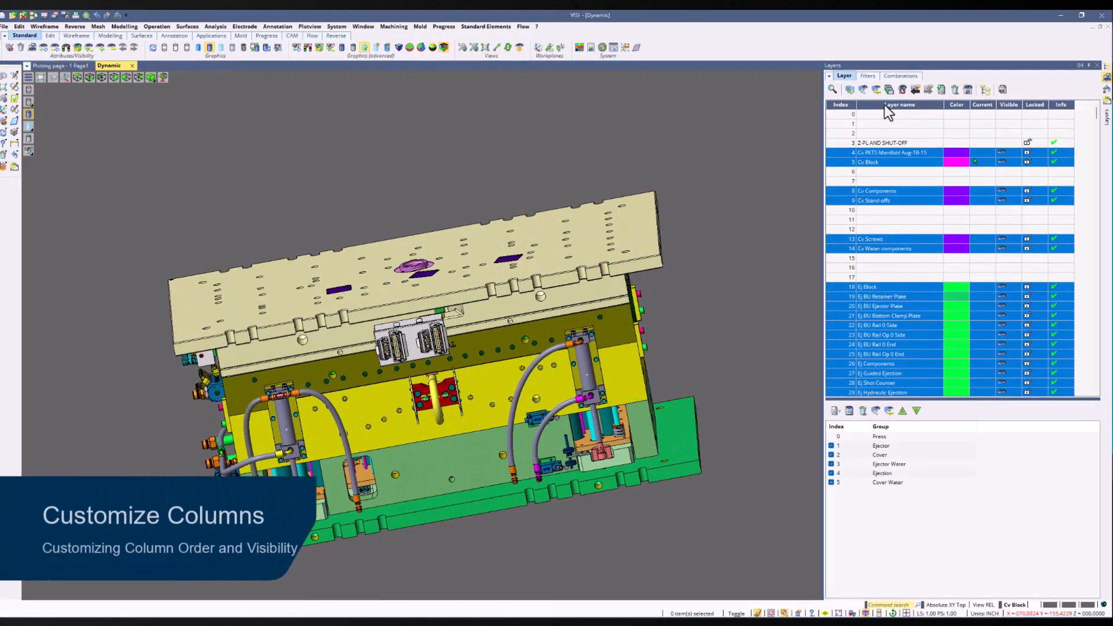
- Customize the layer list columns to hide the Color column
right_click(885, 105)
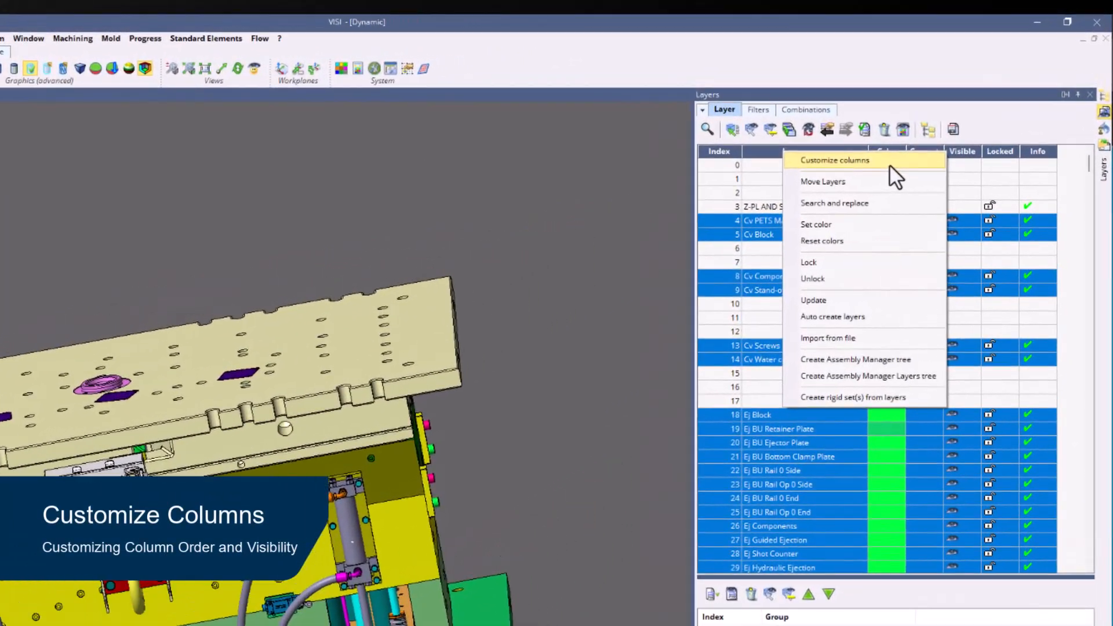
left_click(905, 116)
left_click_drag(374, 88, 450, 294)
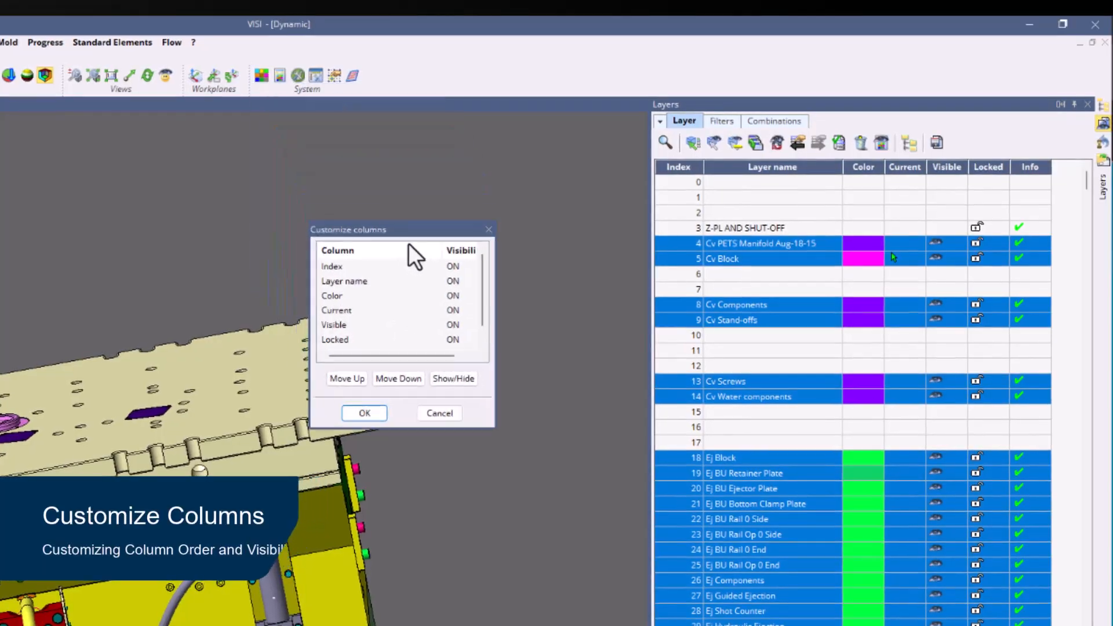
left_click(374, 368)
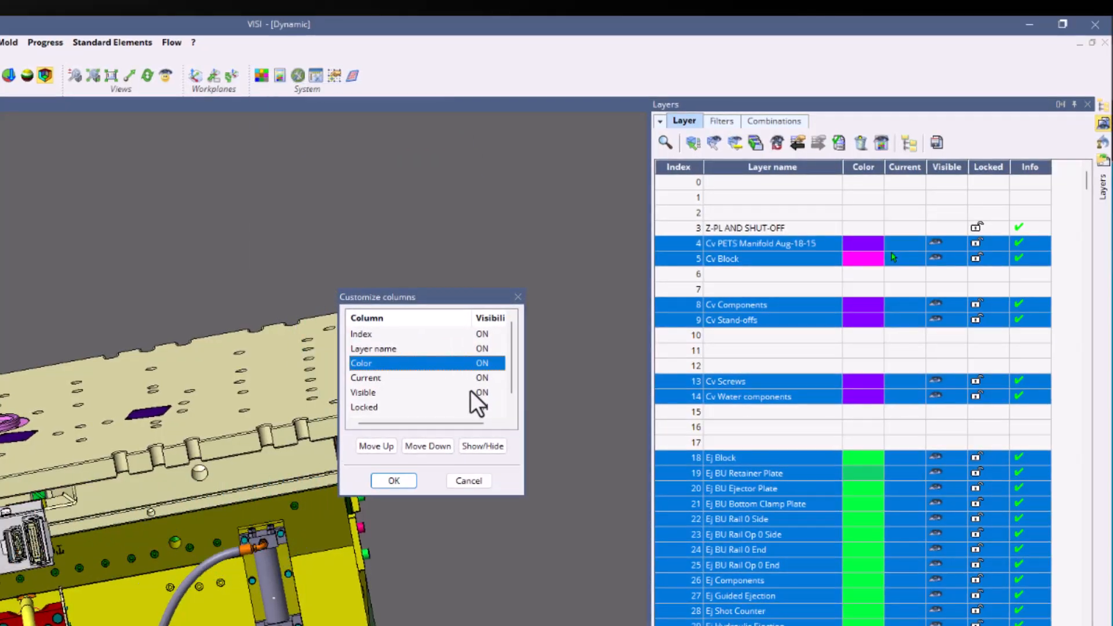
left_click(477, 446)
left_click(393, 479)
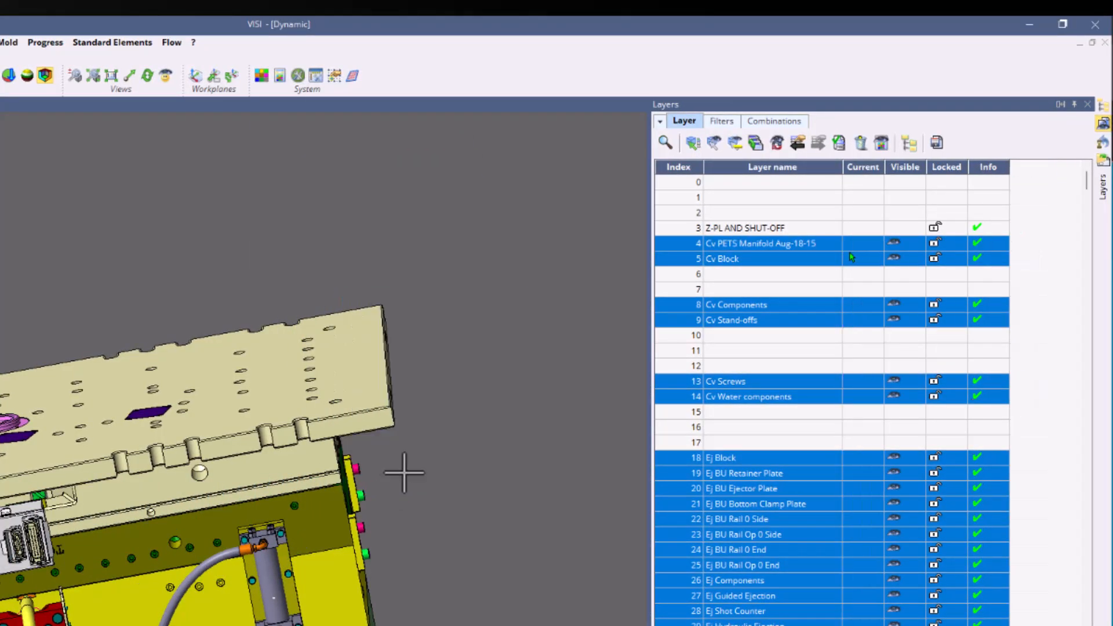
- Turn the Color column back on and move it to be the first column of the layer list
right_click(746, 166)
left_click(786, 180)
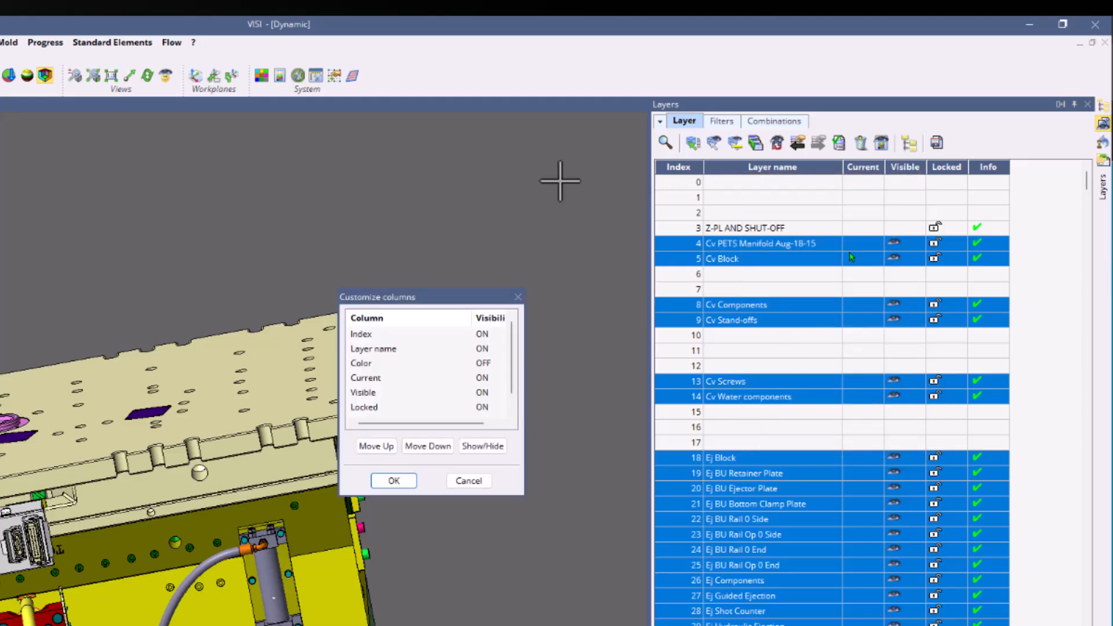
left_click(373, 364)
left_click(492, 446)
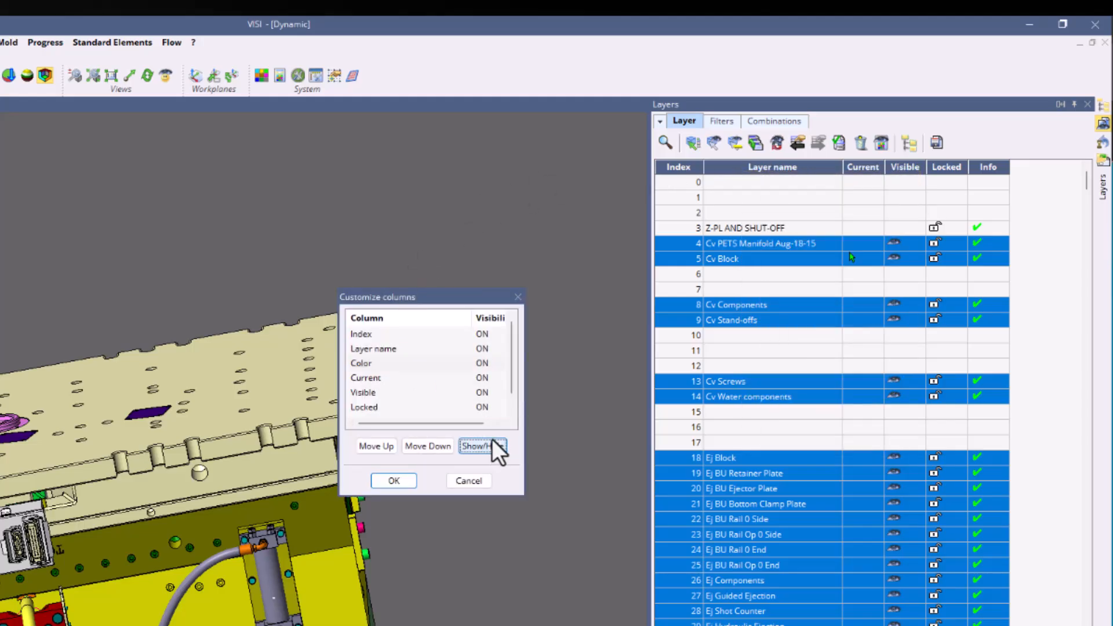
left_click(391, 445)
left_click(391, 445)
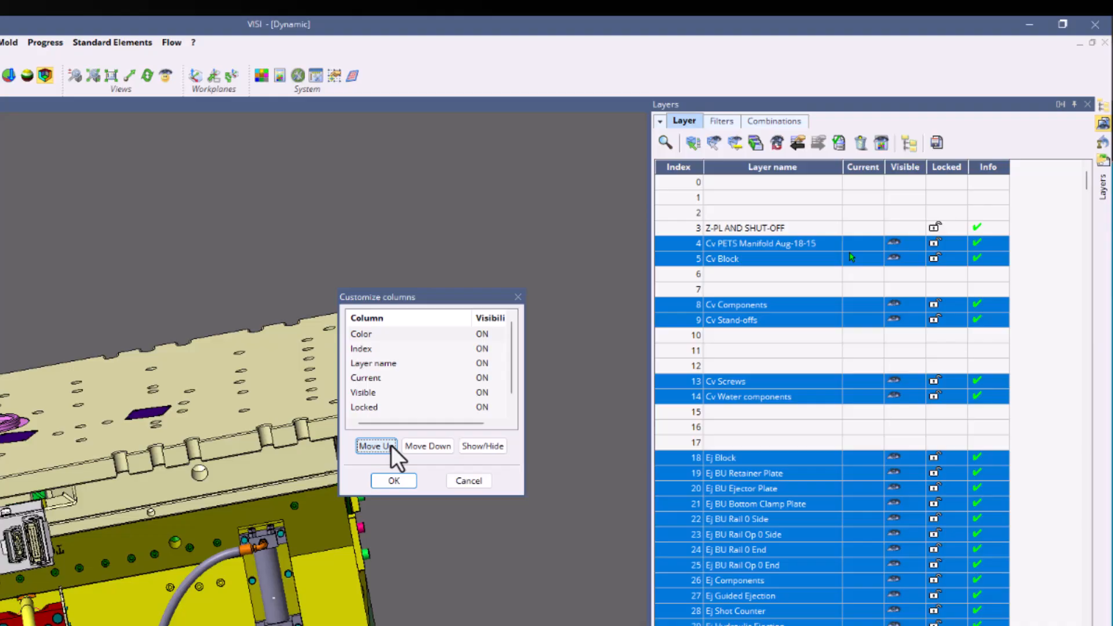
left_click(394, 480)
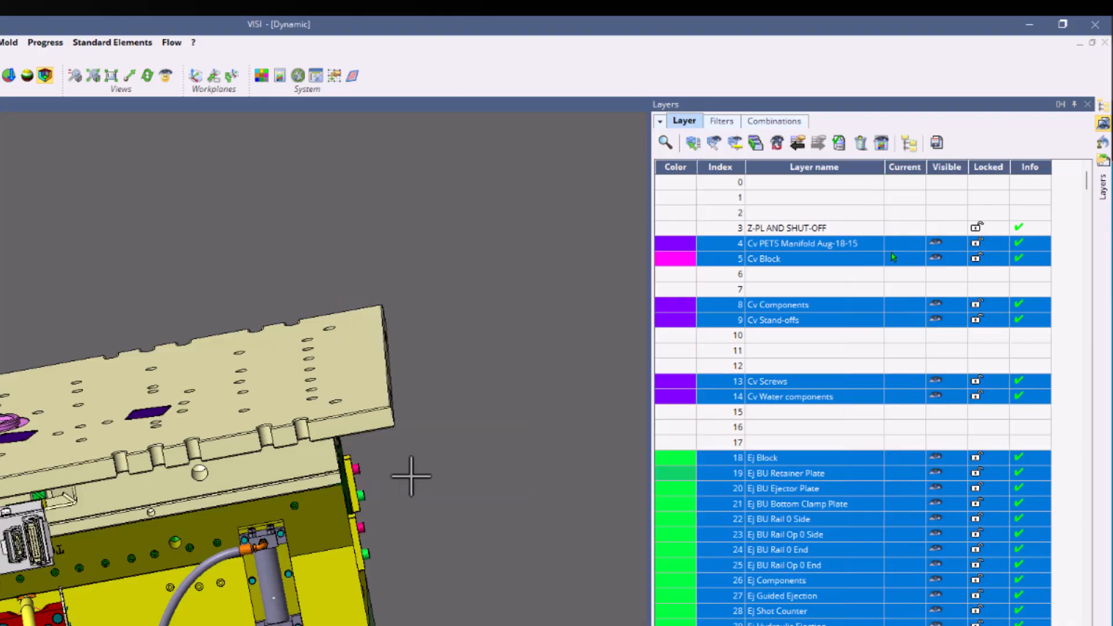
- Move the Color column two places down in the column order, directly after Layer name
right_click(775, 169)
left_click(837, 177)
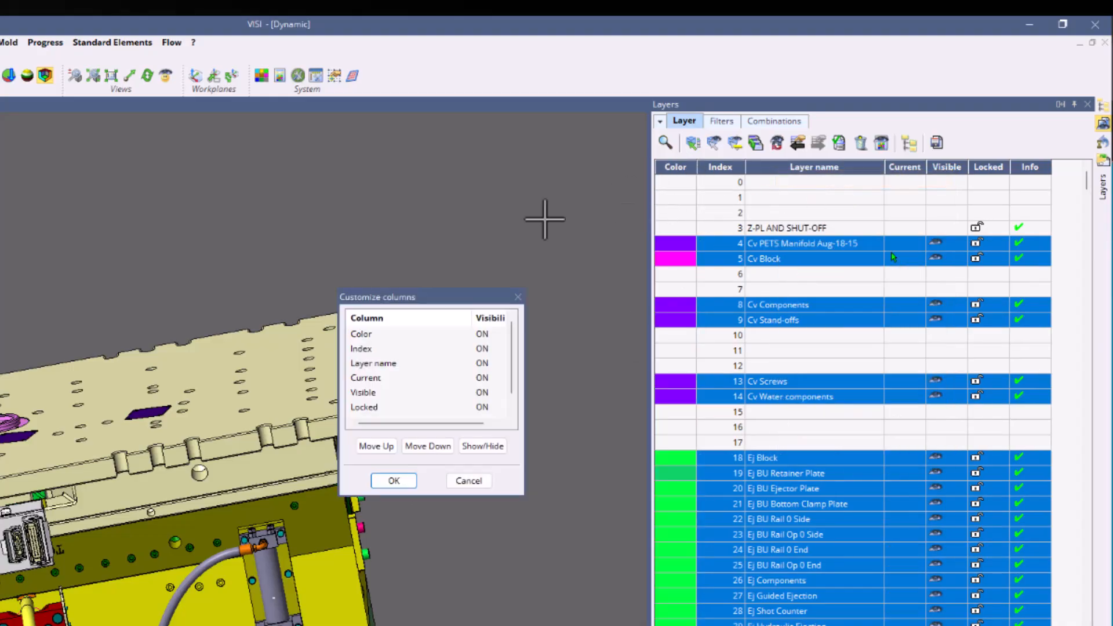
left_click(369, 334)
left_click(439, 446)
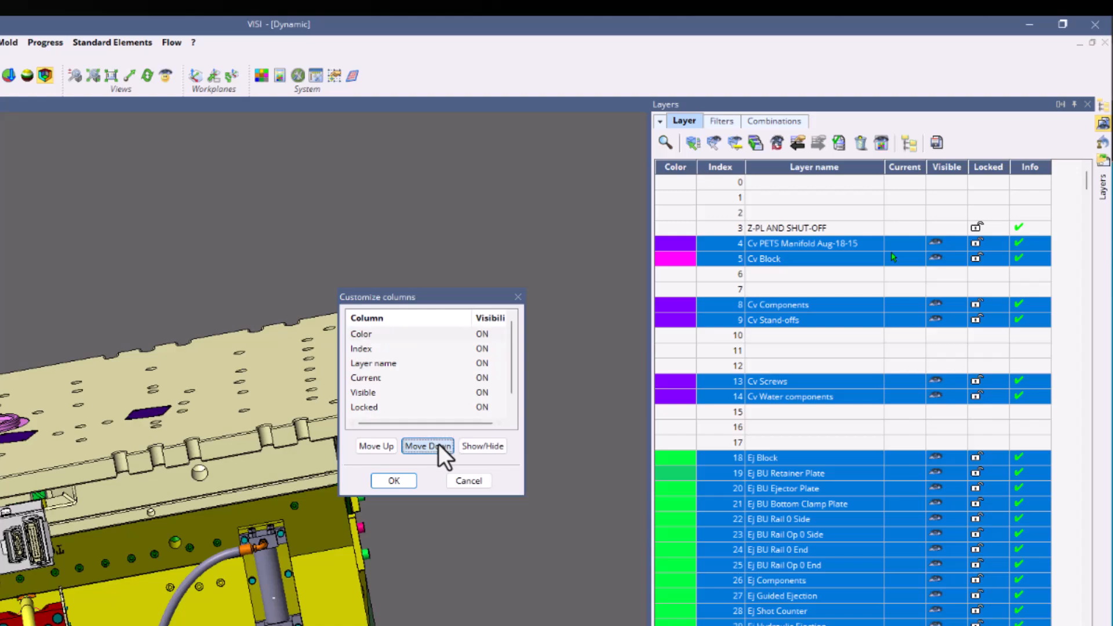
left_click(438, 446)
left_click(406, 481)
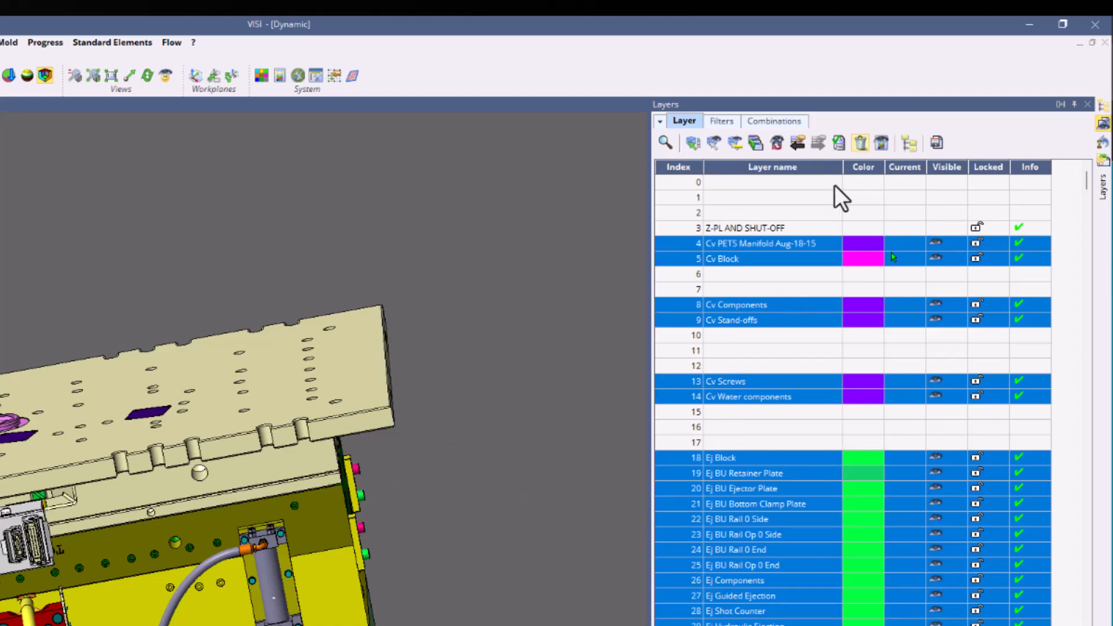
- Search the layer names for "CV" to select the matching layers
right_click(747, 165)
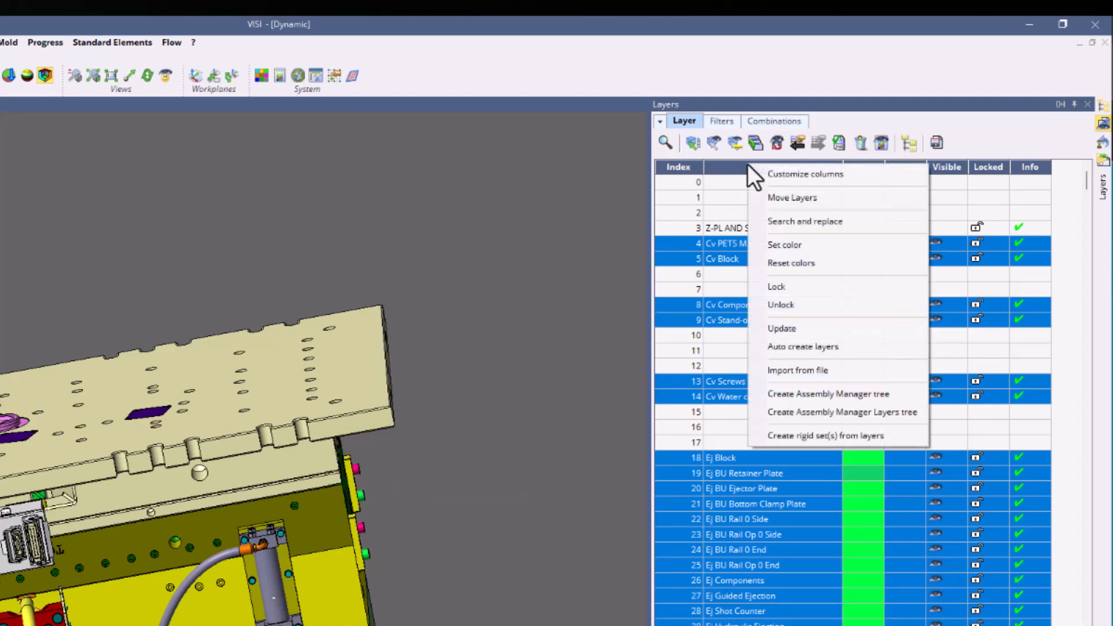
left_click(858, 226)
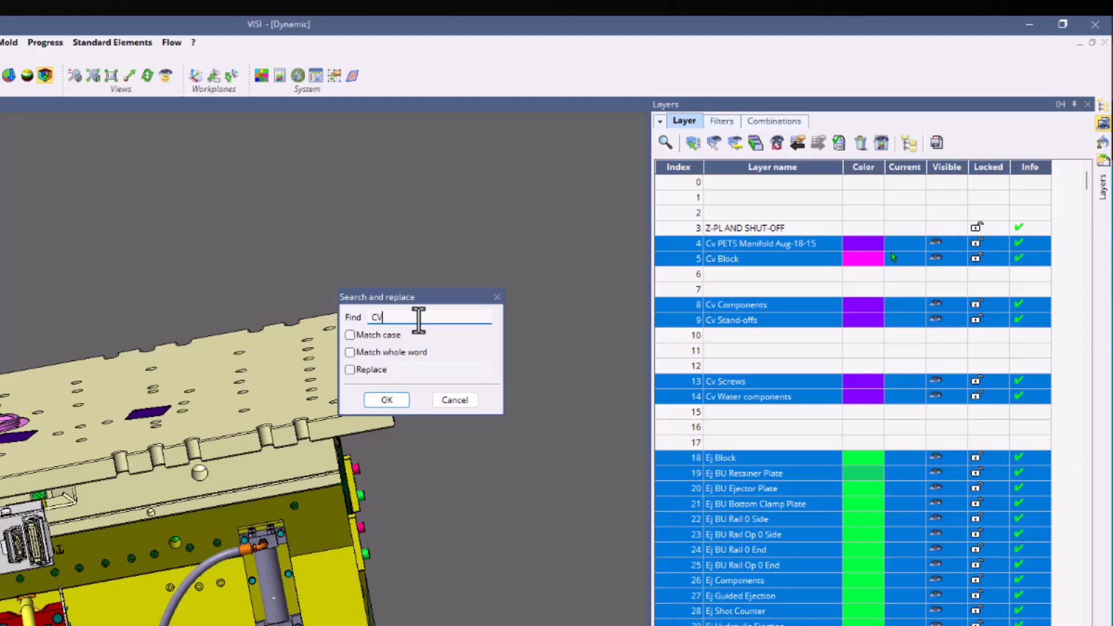
left_click(373, 398)
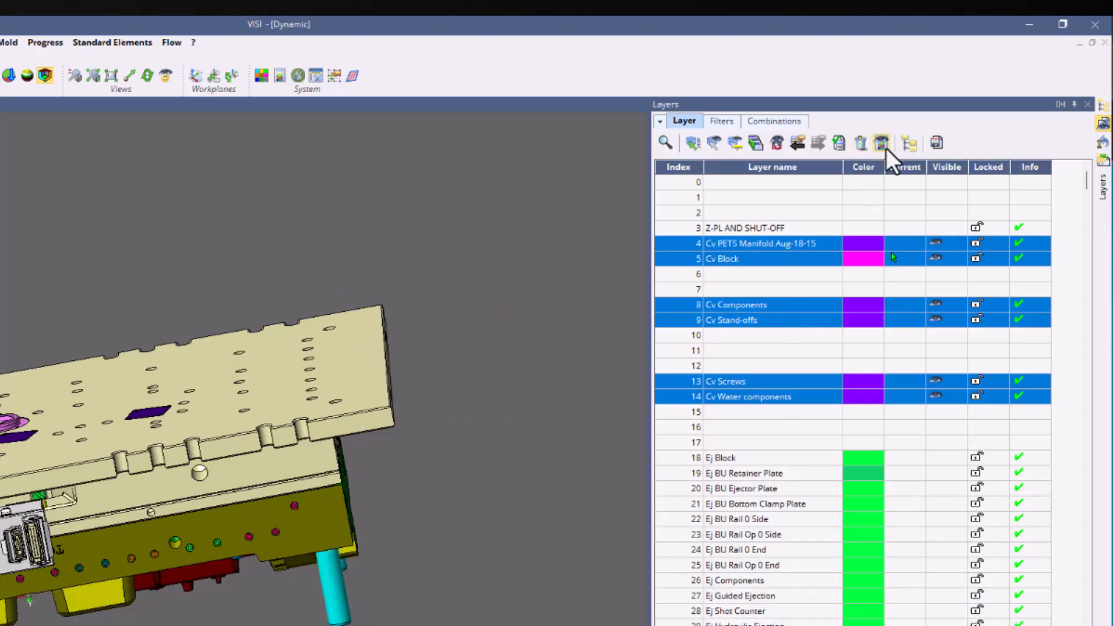
- Search the layer names for "CV" again and replace it with "Cavity"
right_click(819, 167)
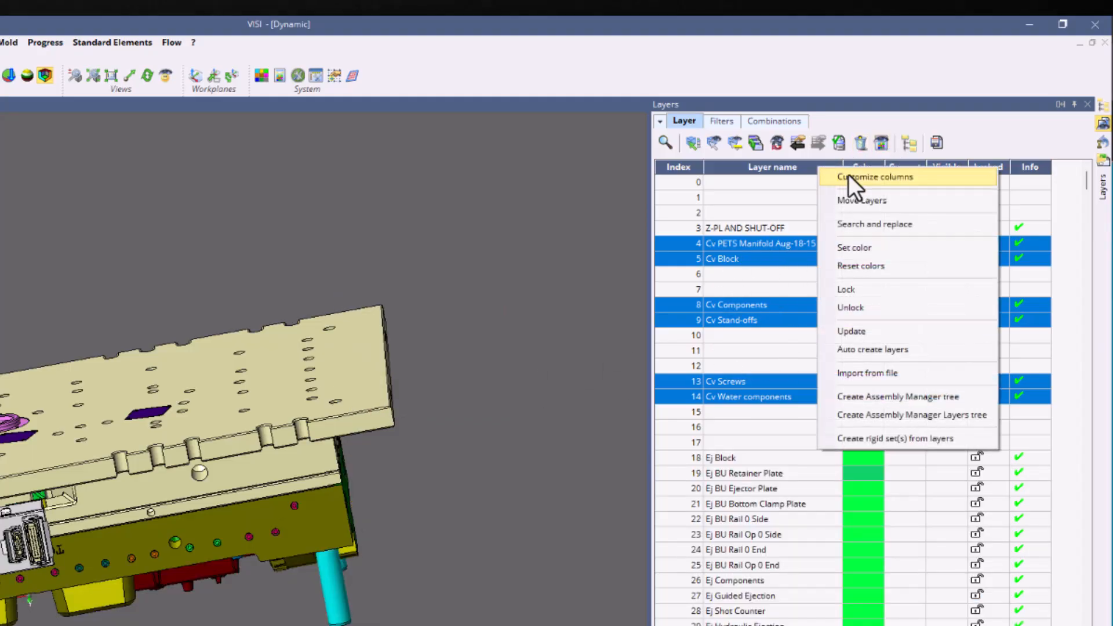
left_click(875, 228)
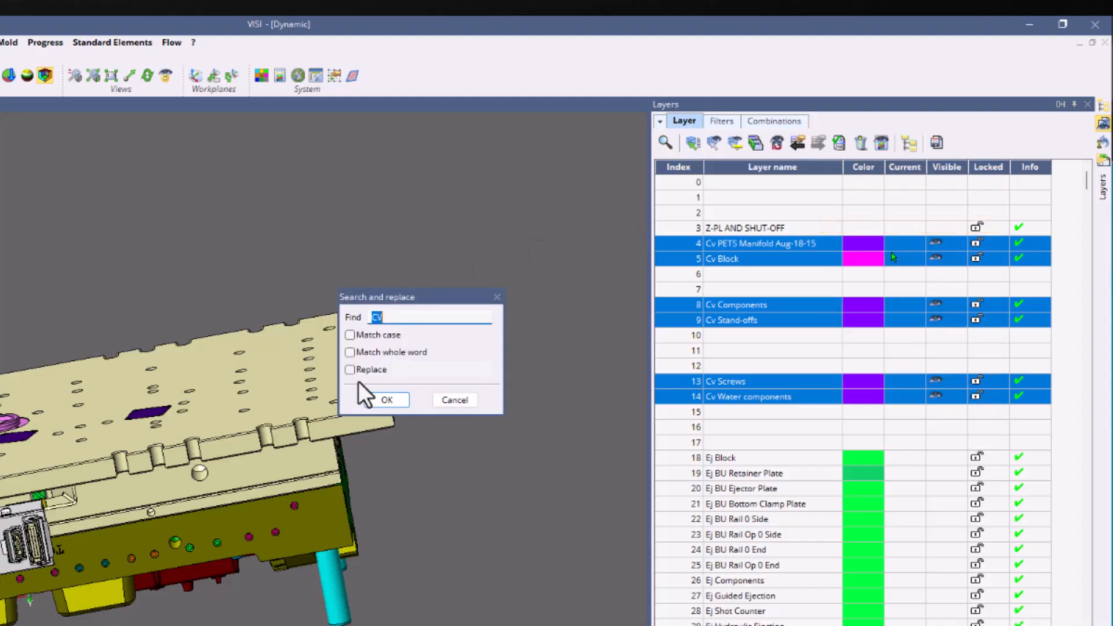
left_click(351, 369)
left_click(435, 369)
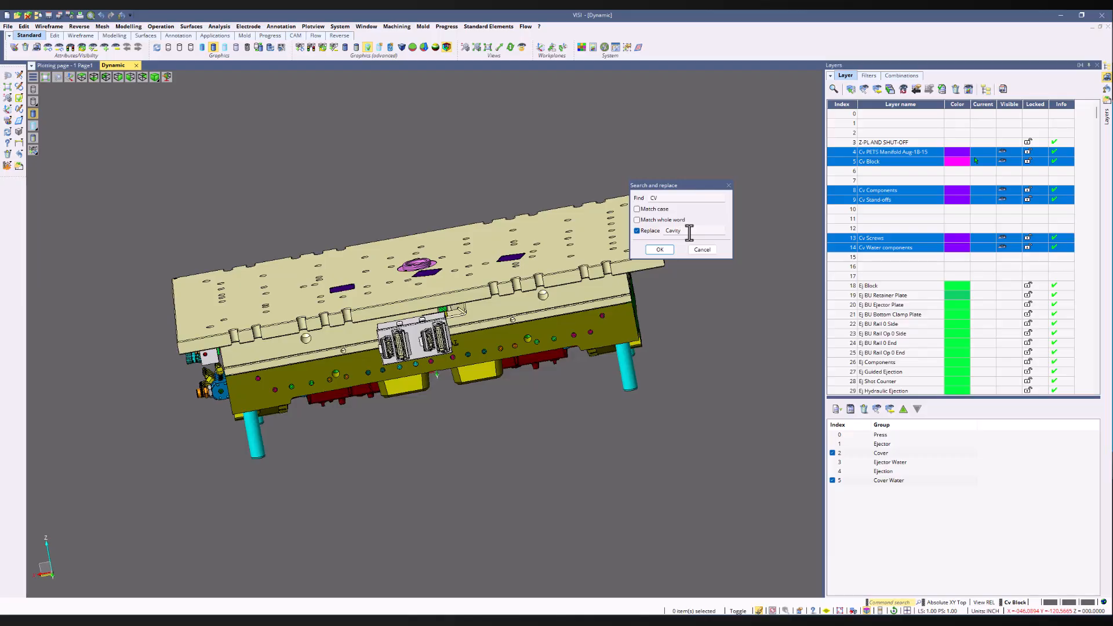
left_click(660, 249)
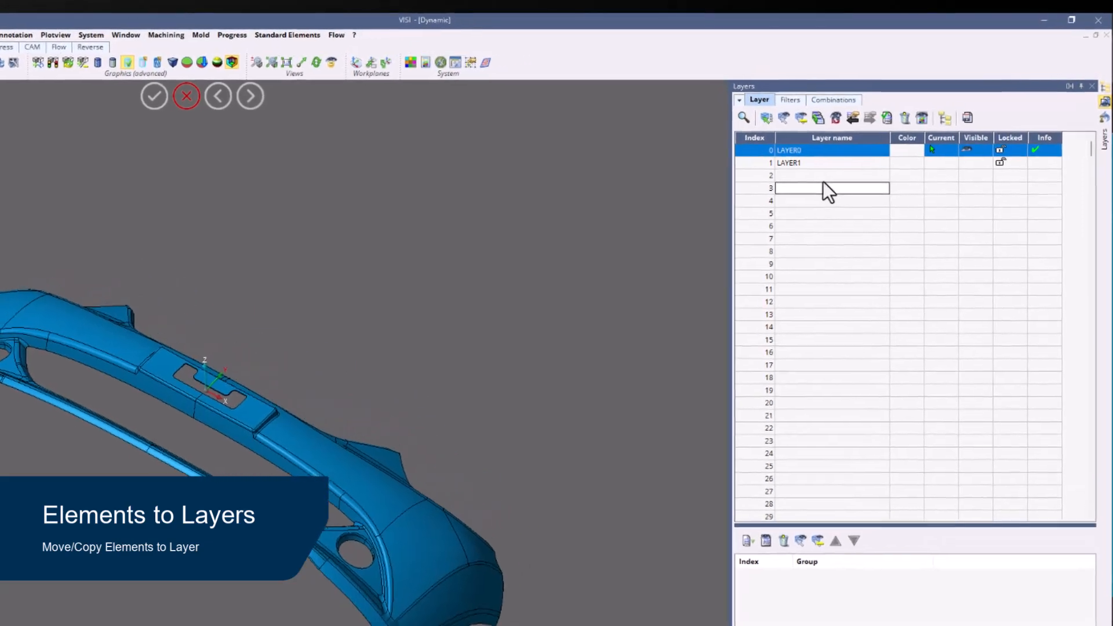
- Create a new layer at index 3 and name it "modify"
type("modi")
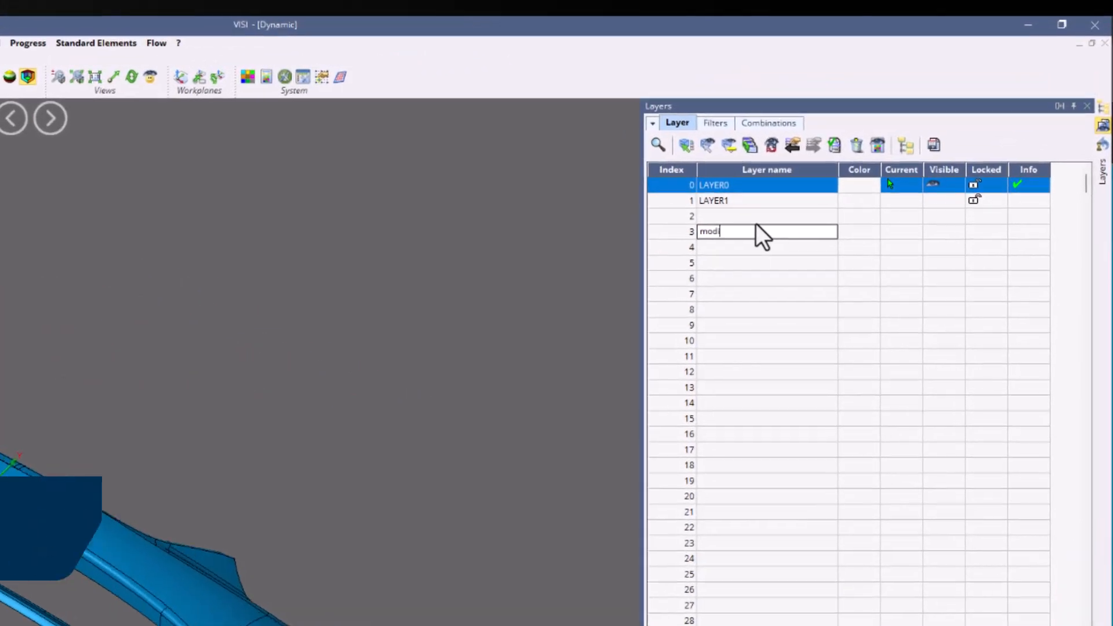
type("fy")
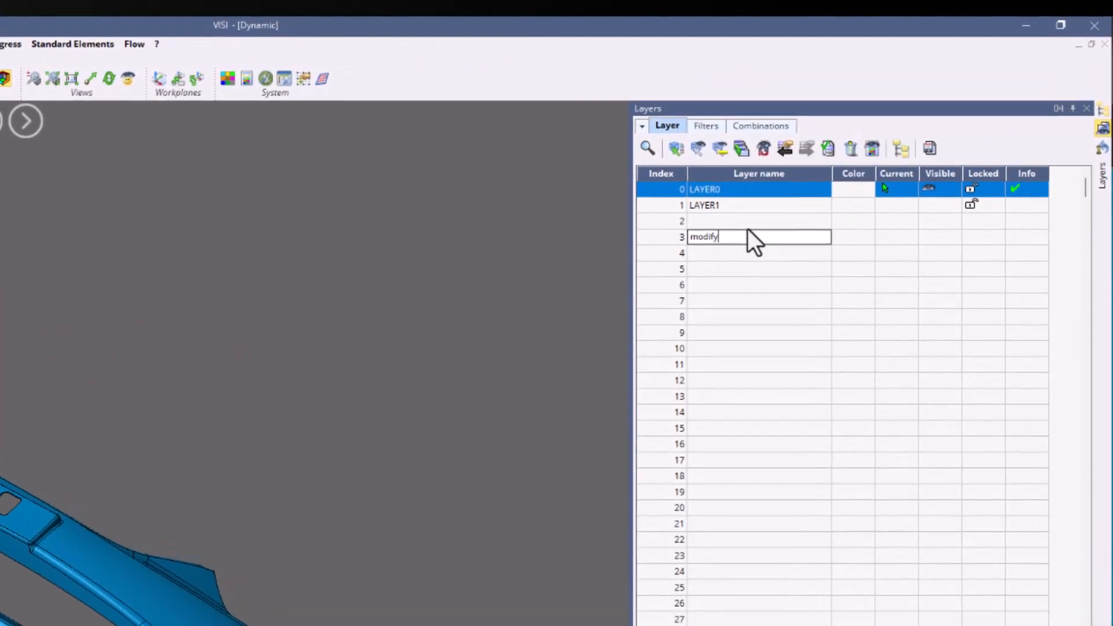
key("Return")
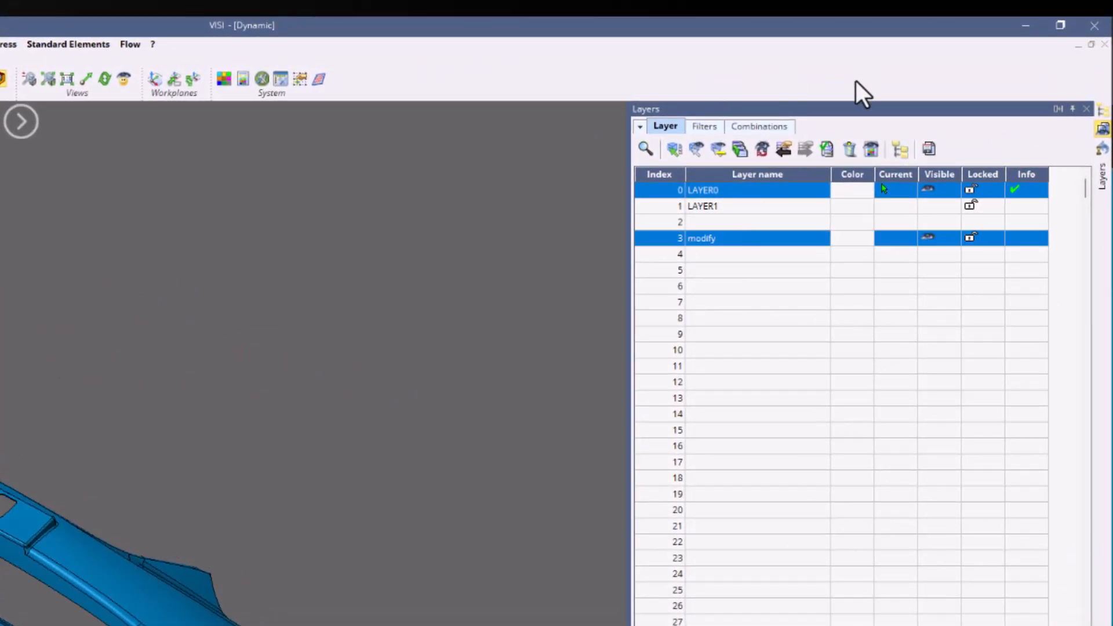
- Copy the bumper body onto the modify layer with Move/Copy elements to layer
right_click(718, 239)
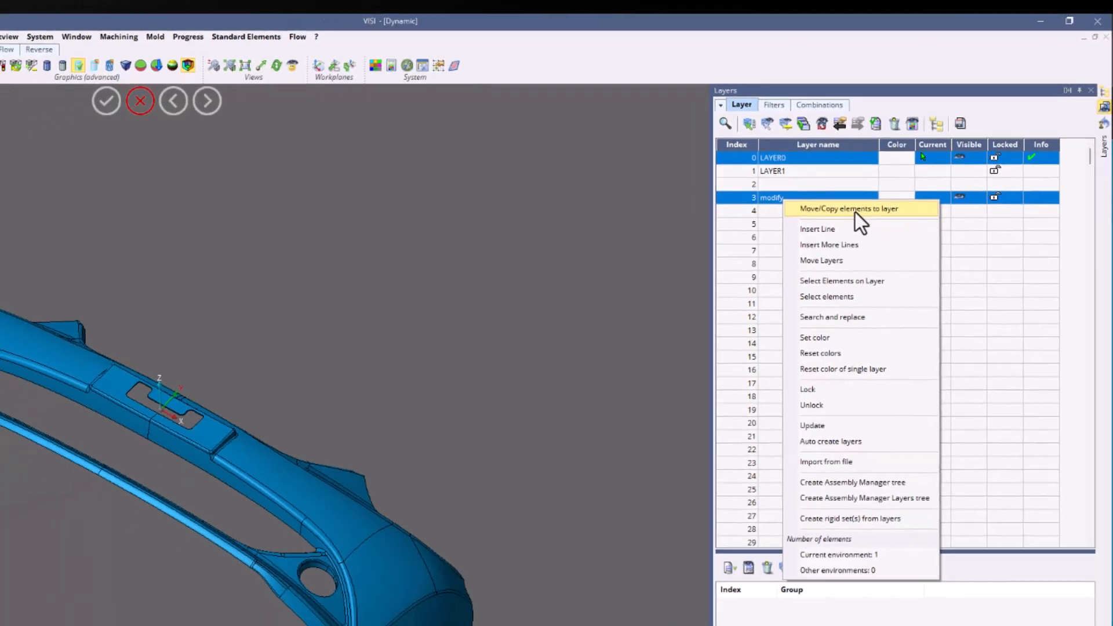
left_click(855, 210)
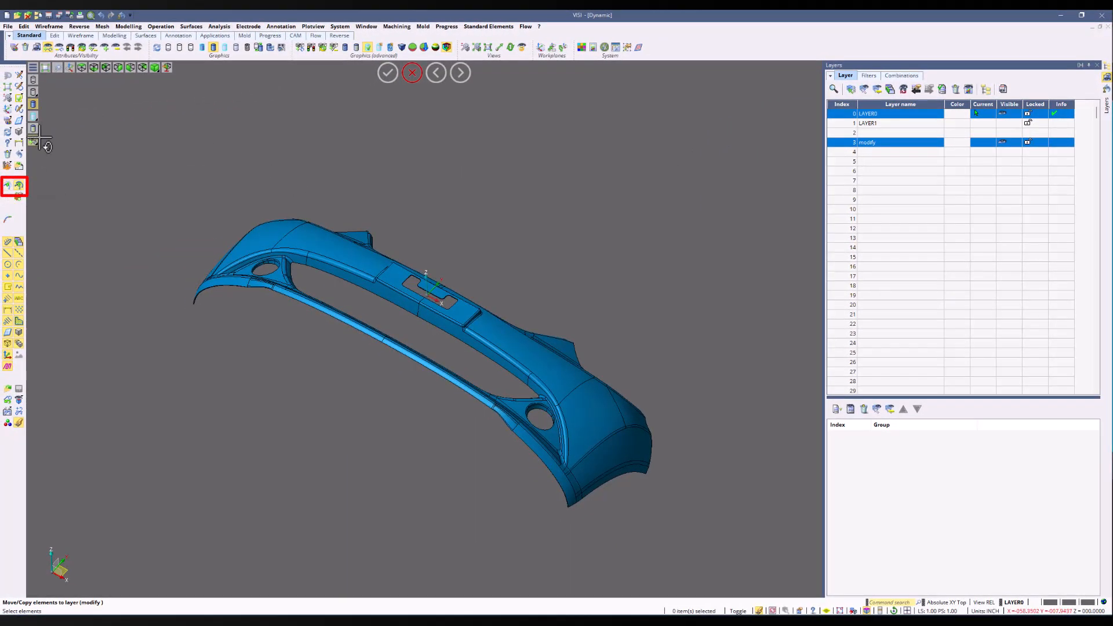
left_click(291, 249)
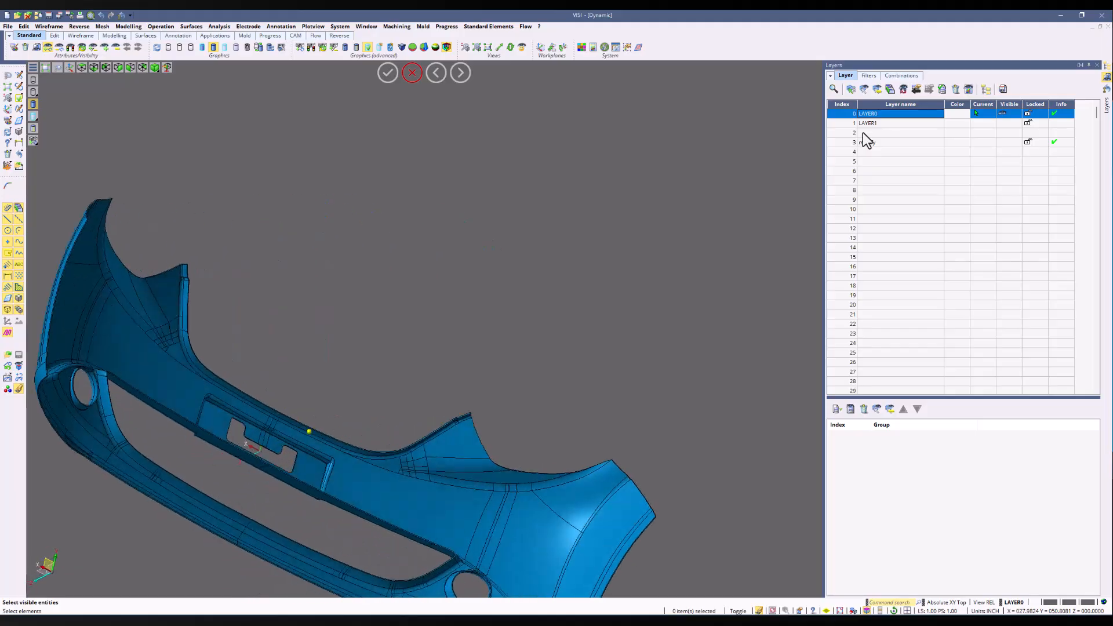
- Show only the modify layer and change the color attribute of its bumper copy to green
left_click(861, 142)
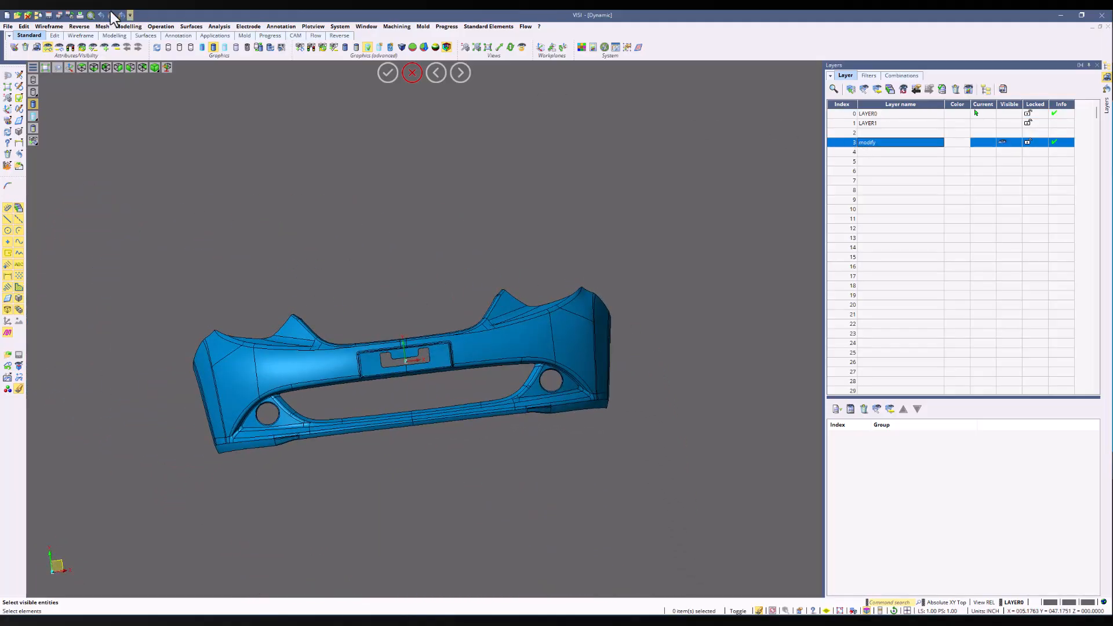
left_click(14, 47)
left_click(230, 377)
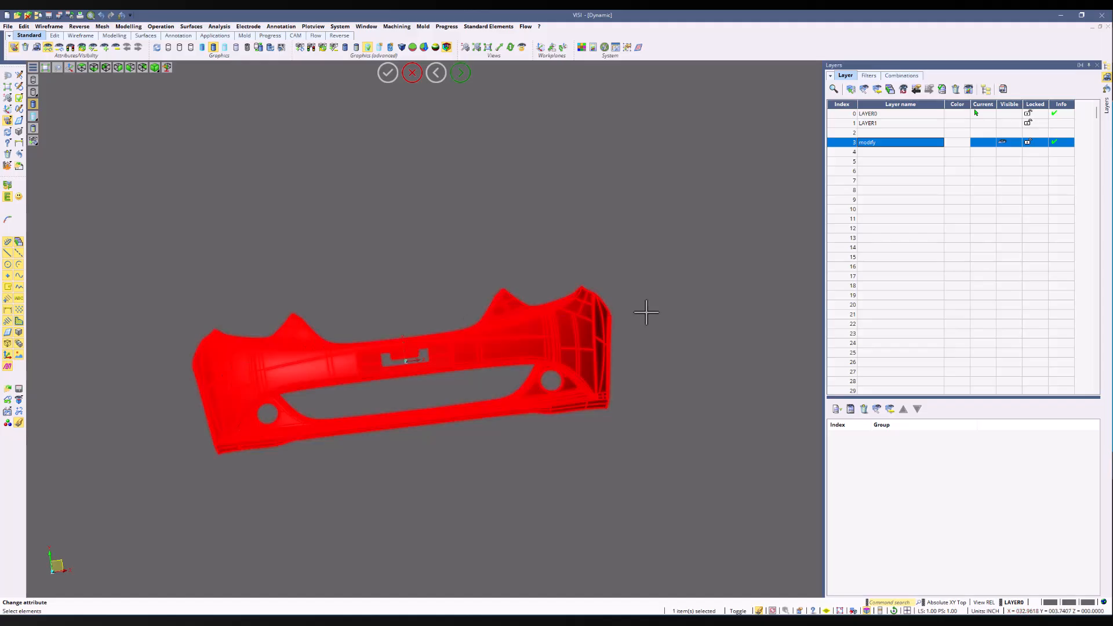
right_click(646, 310)
left_click(860, 313)
right_click(762, 203)
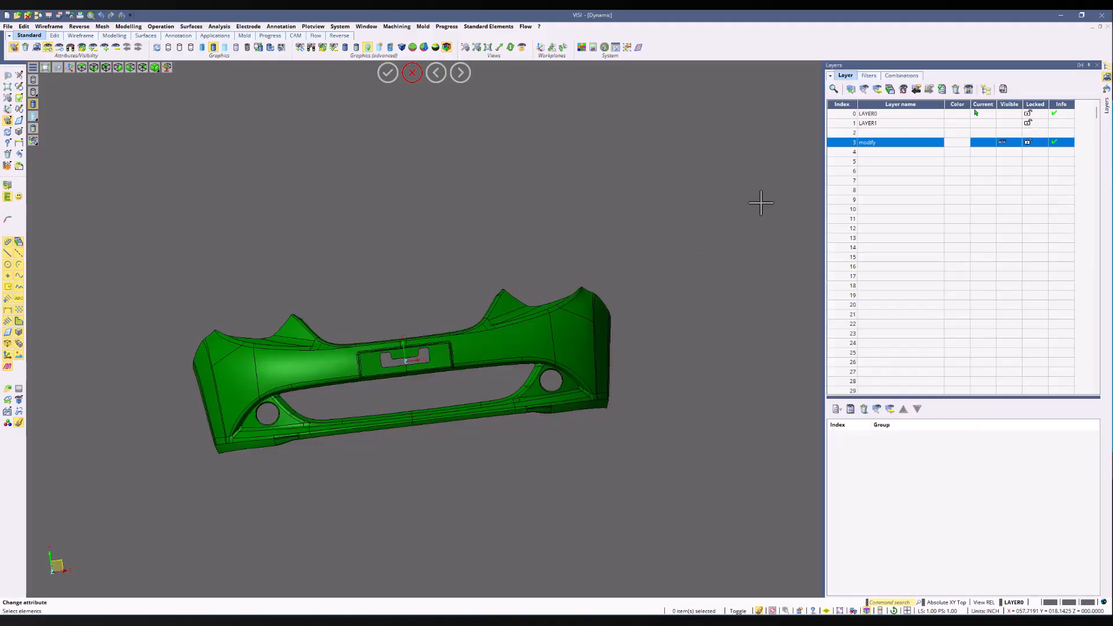
- Display LAYER0 on its own and the modify layer on its own to compare the original bumper with its copy
double_click(868, 115)
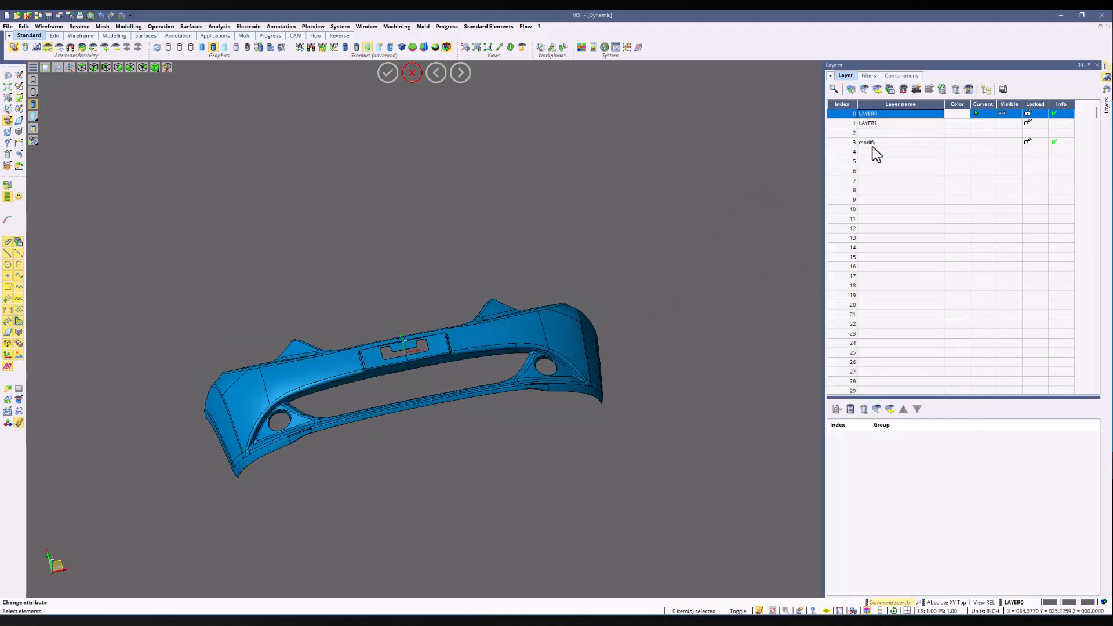
double_click(873, 146)
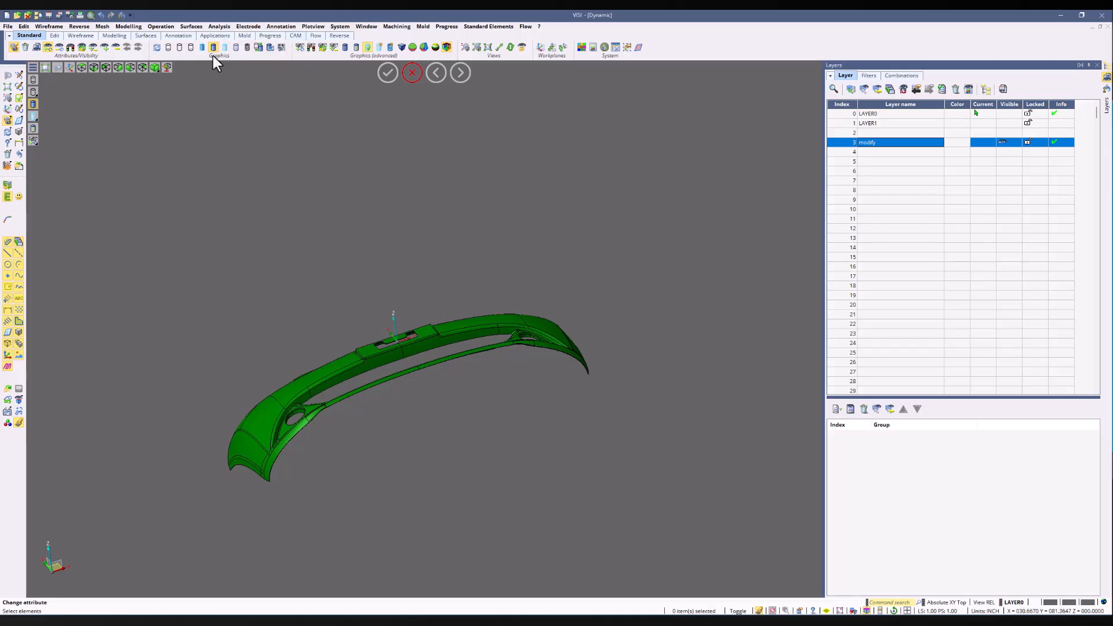